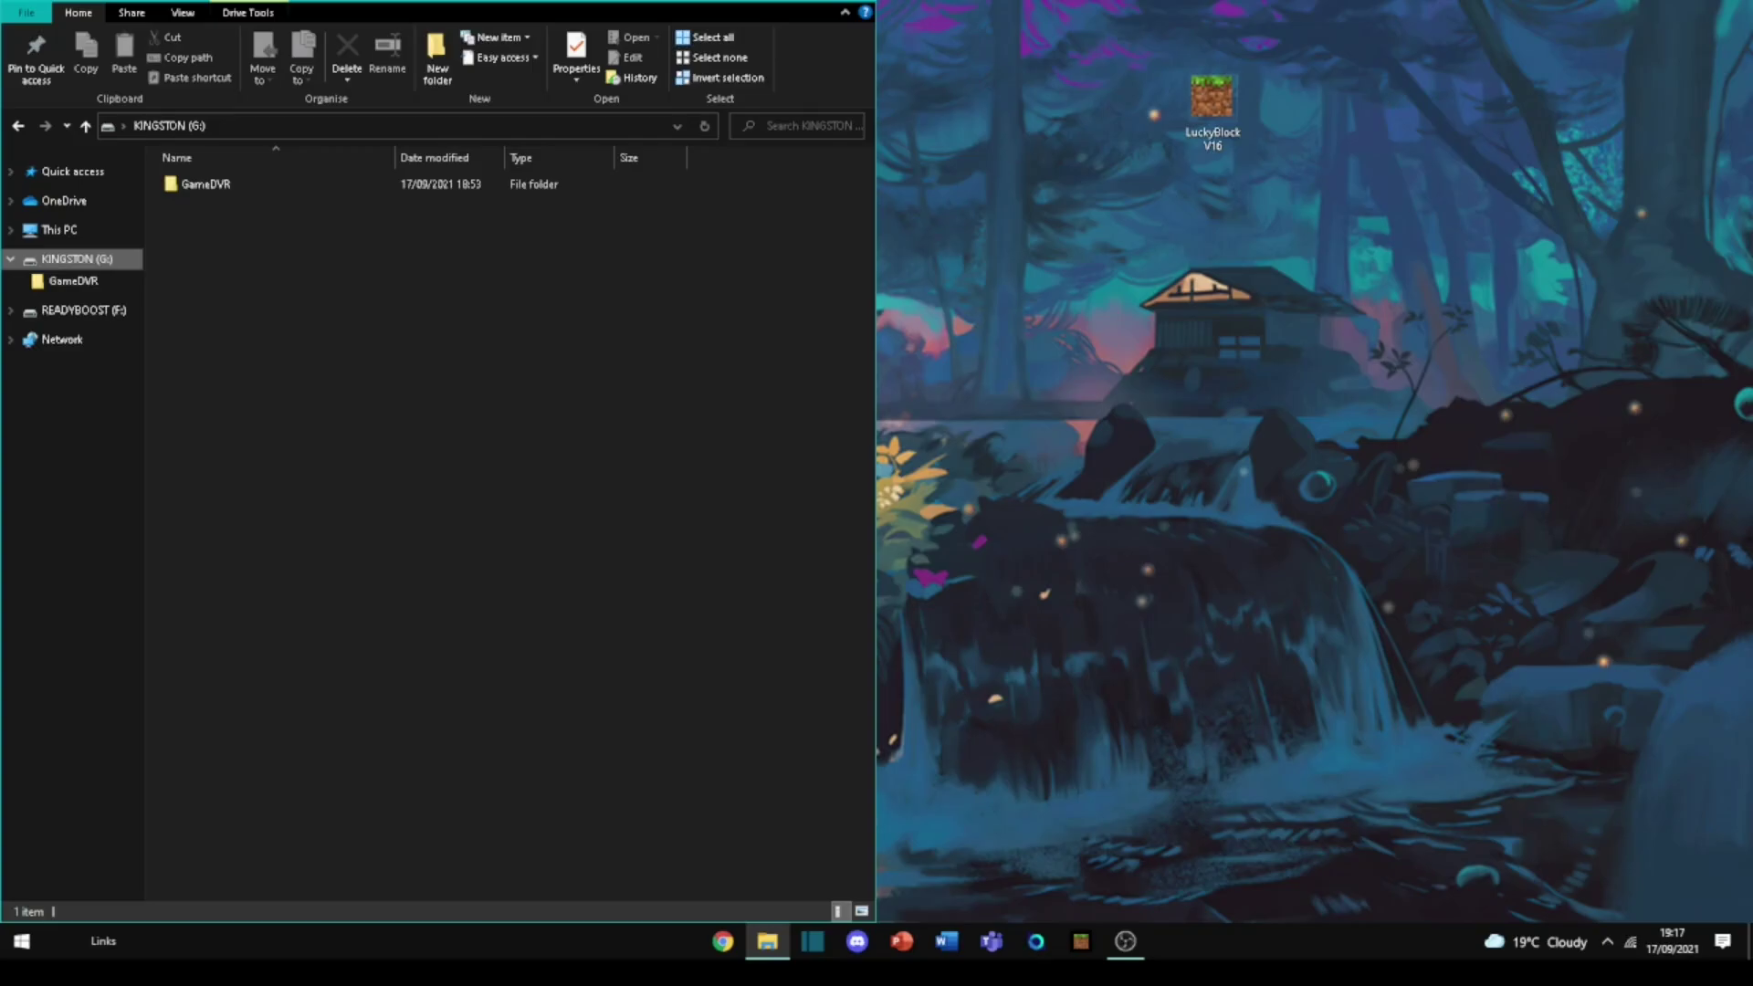
Step: Move the LuckyBlock V16 file across the desktop to sit beside the KINGSTON (G:) window
left_click_drag(1748, 100, 1344, 404)
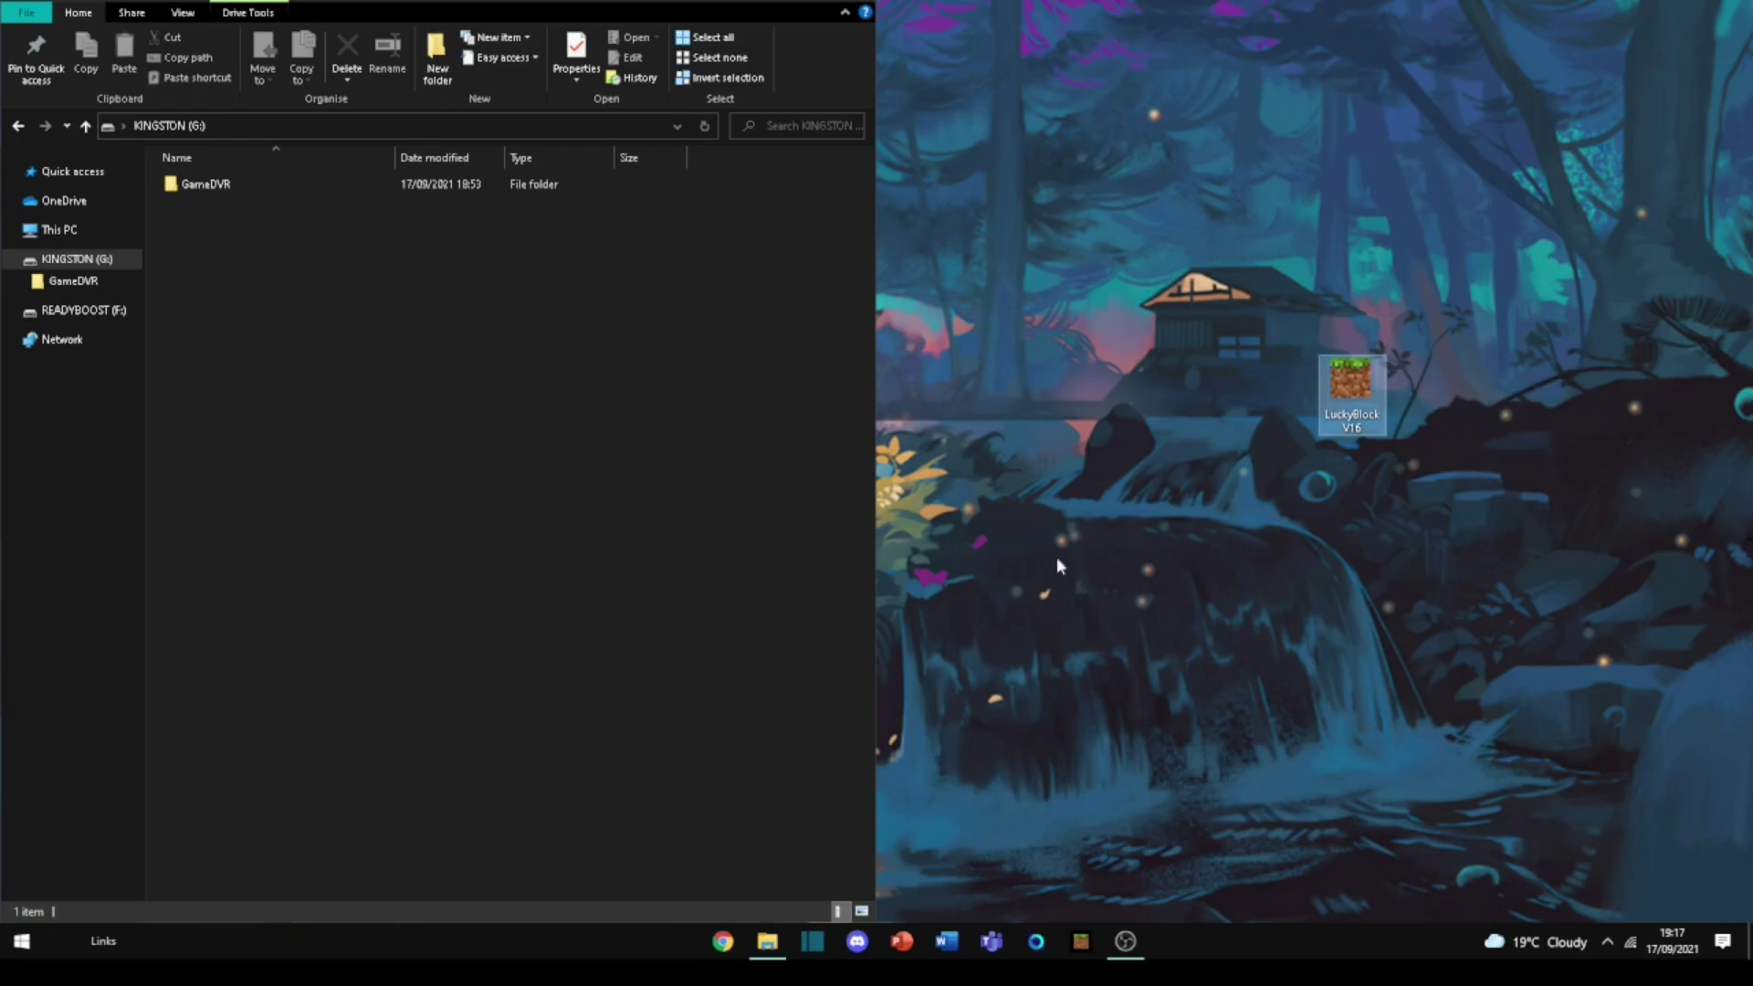
left_click_drag(1378, 424, 1502, 150)
left_click_drag(1497, 236, 1059, 672)
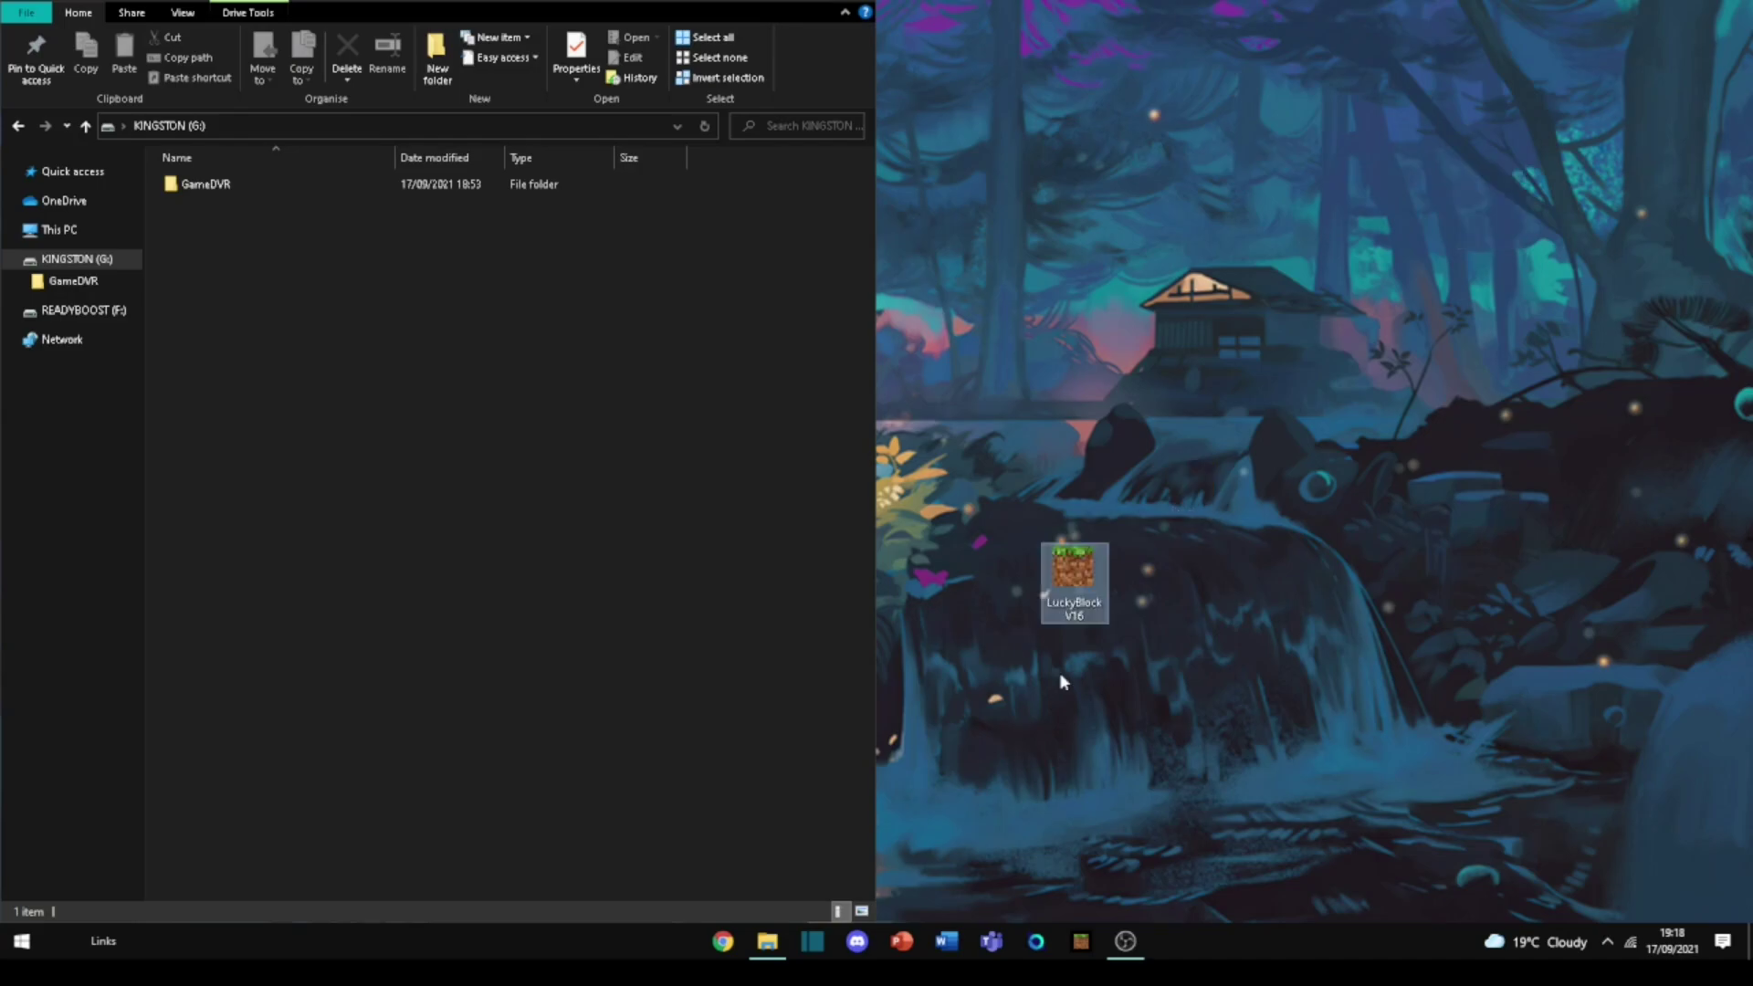
Step: Copy LuckyBlock V16 onto the KINGSTON (G:) drive next to the GameDVR folder
mouse_move(1067, 589)
left_mouse_down()
mouse_move(1488, 589)
mouse_move(1403, 535)
mouse_move(1459, 662)
mouse_move(1402, 694)
mouse_move(1076, 670)
mouse_move(1060, 232)
mouse_move(1149, 305)
mouse_move(598, 406)
mouse_move(251, 245)
left_mouse_up()
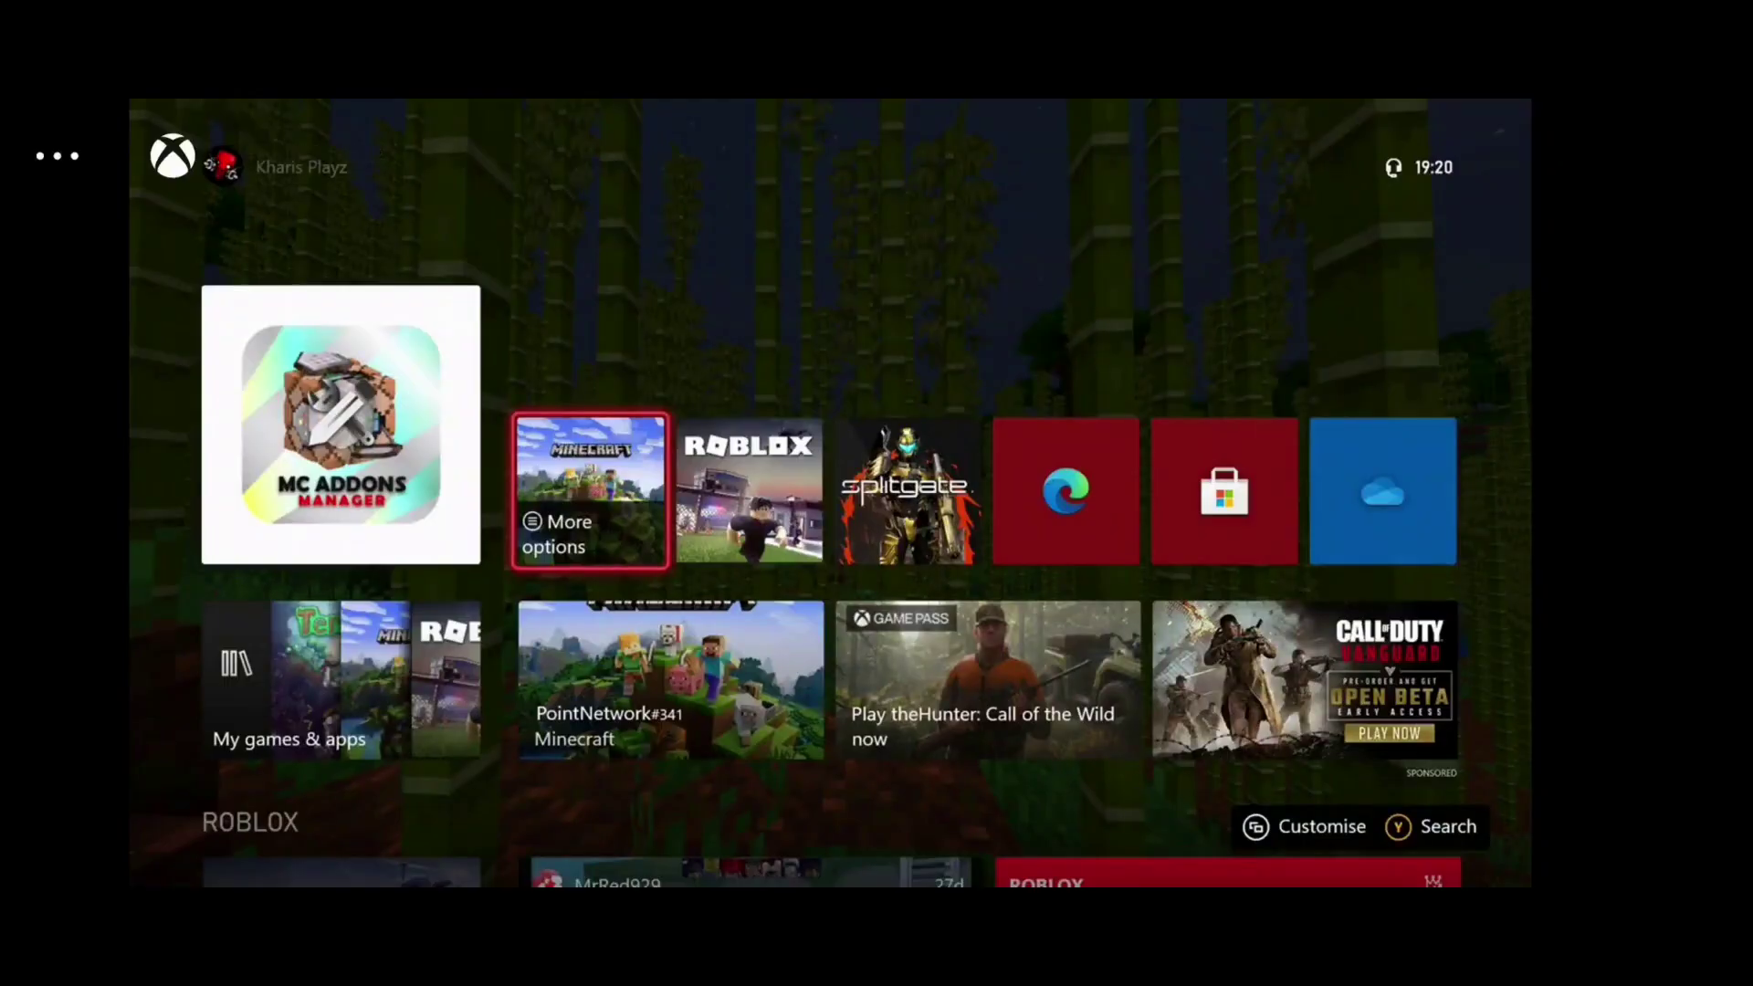
key("Right")
Step: Bring up the Xbox guide's Search page
key("Left")
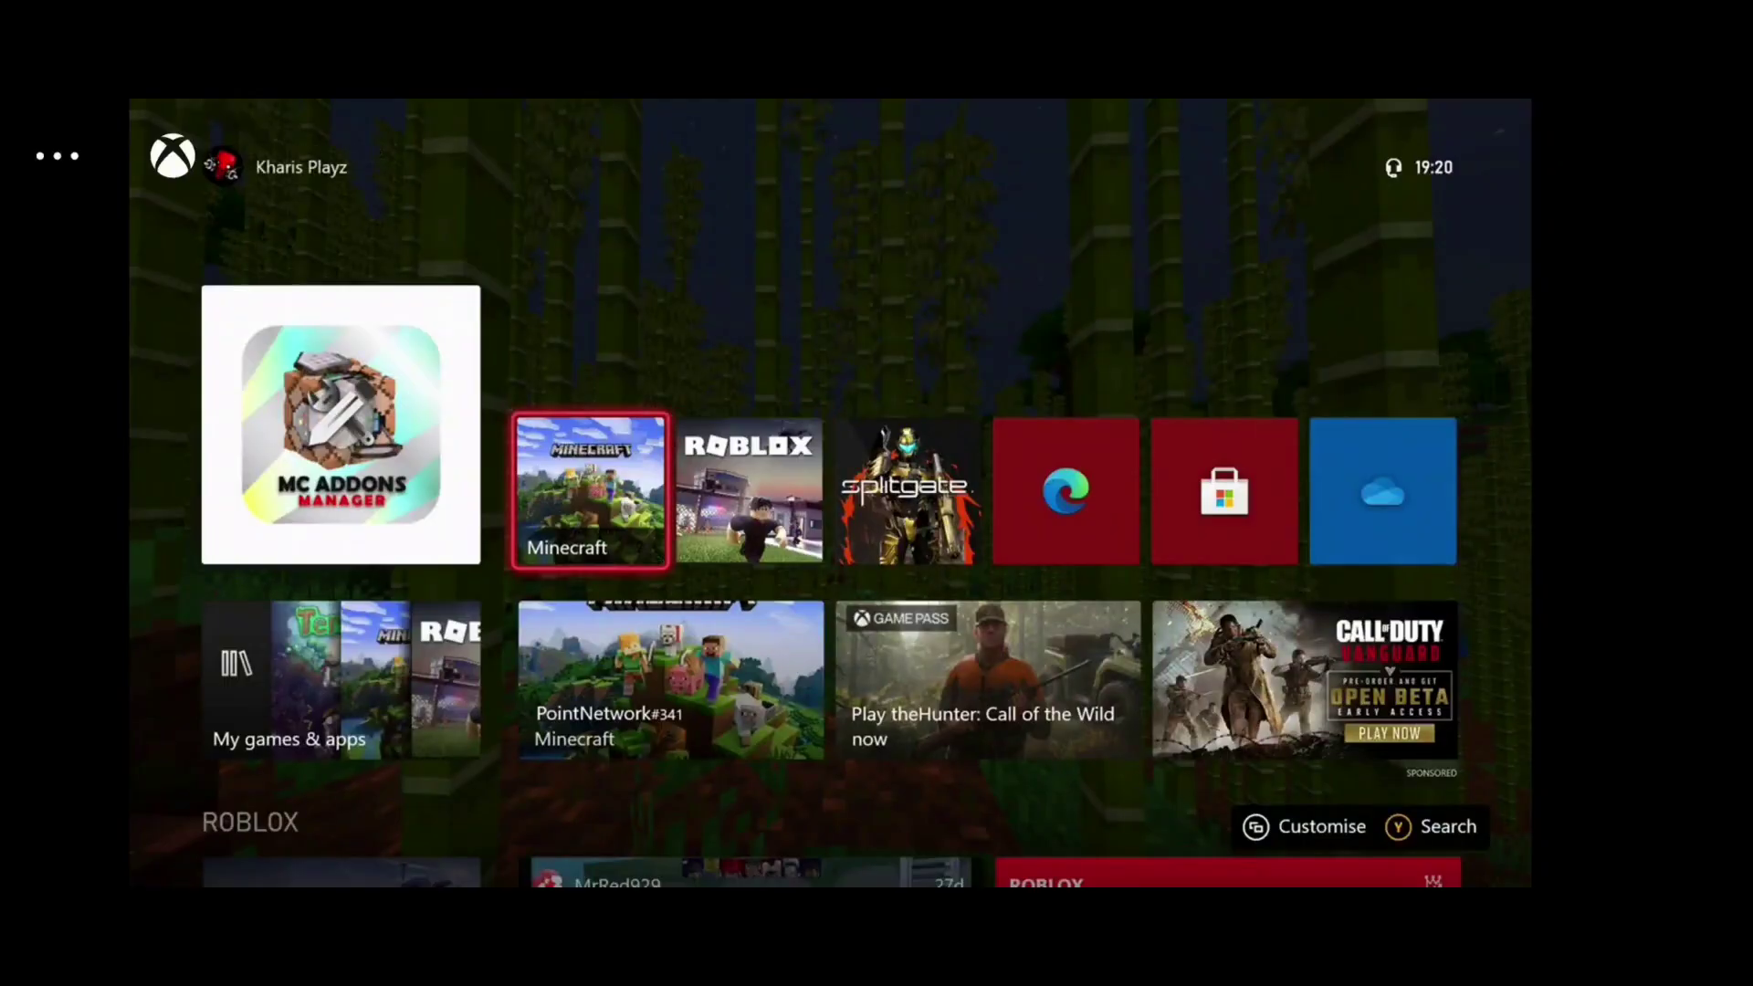
key("Right")
key("Left")
key("Left")
key("Right")
key("Left")
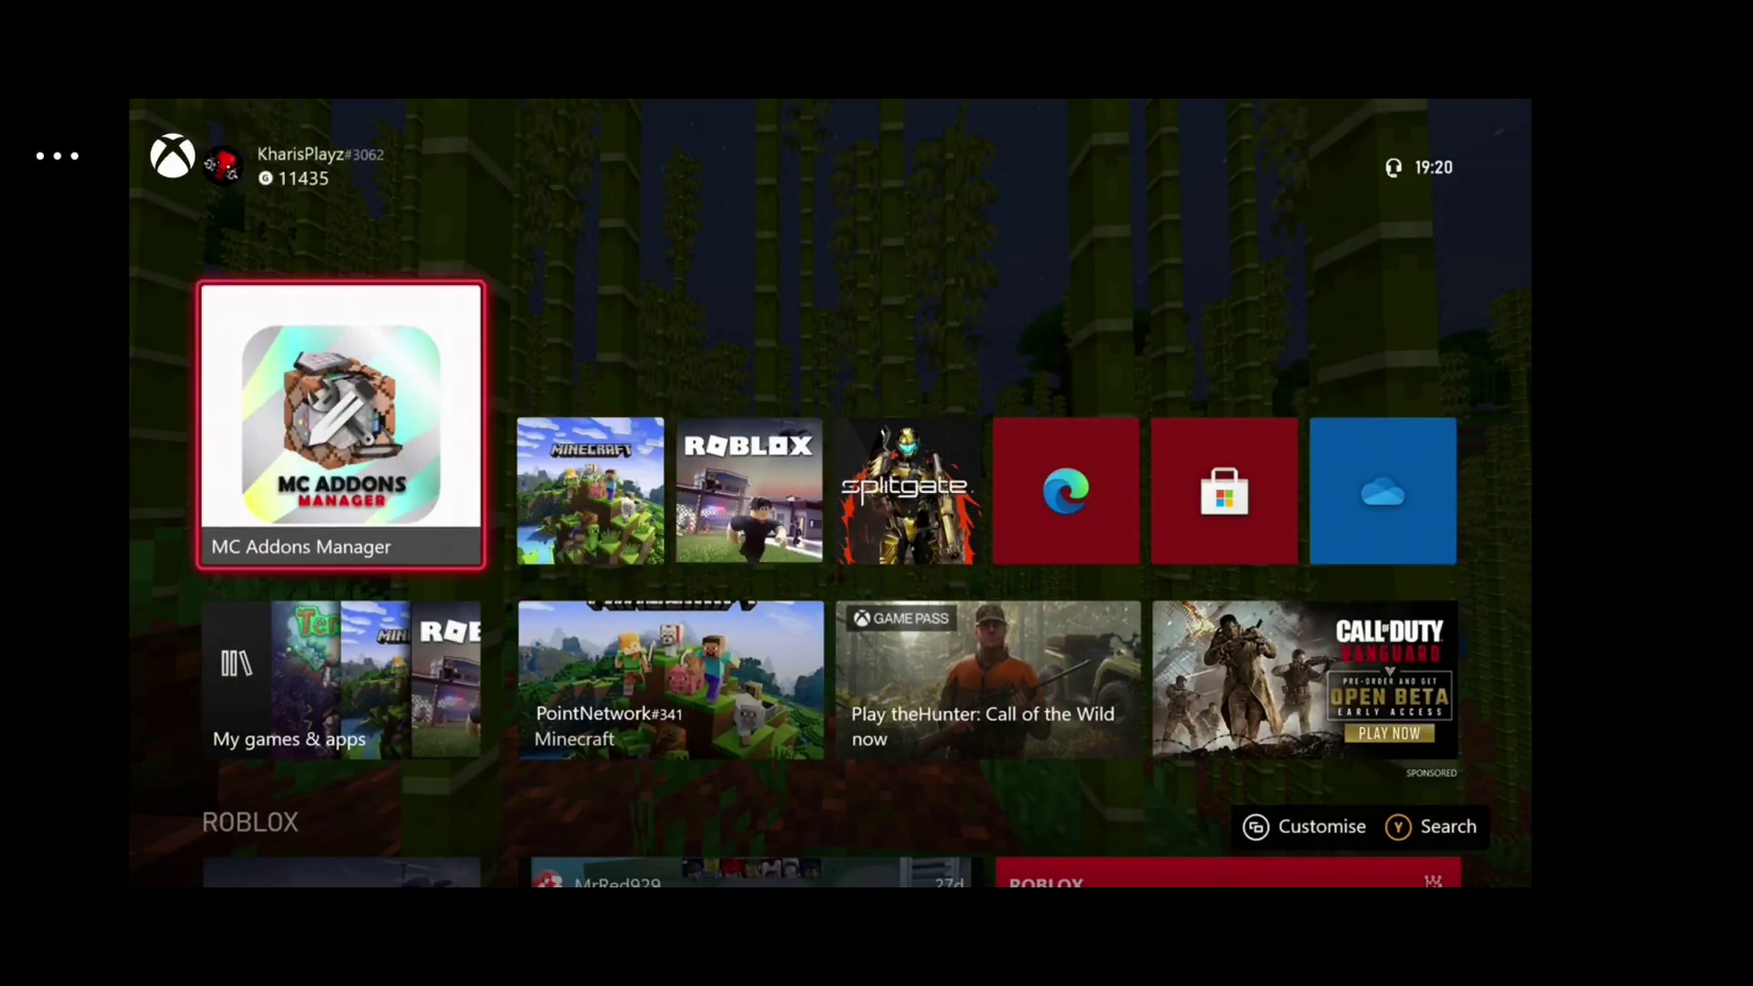
key("super")
key("Down")
key("Down")
key("Down")
key("Down")
key("Down")
key("Right")
key("Right")
key("Right")
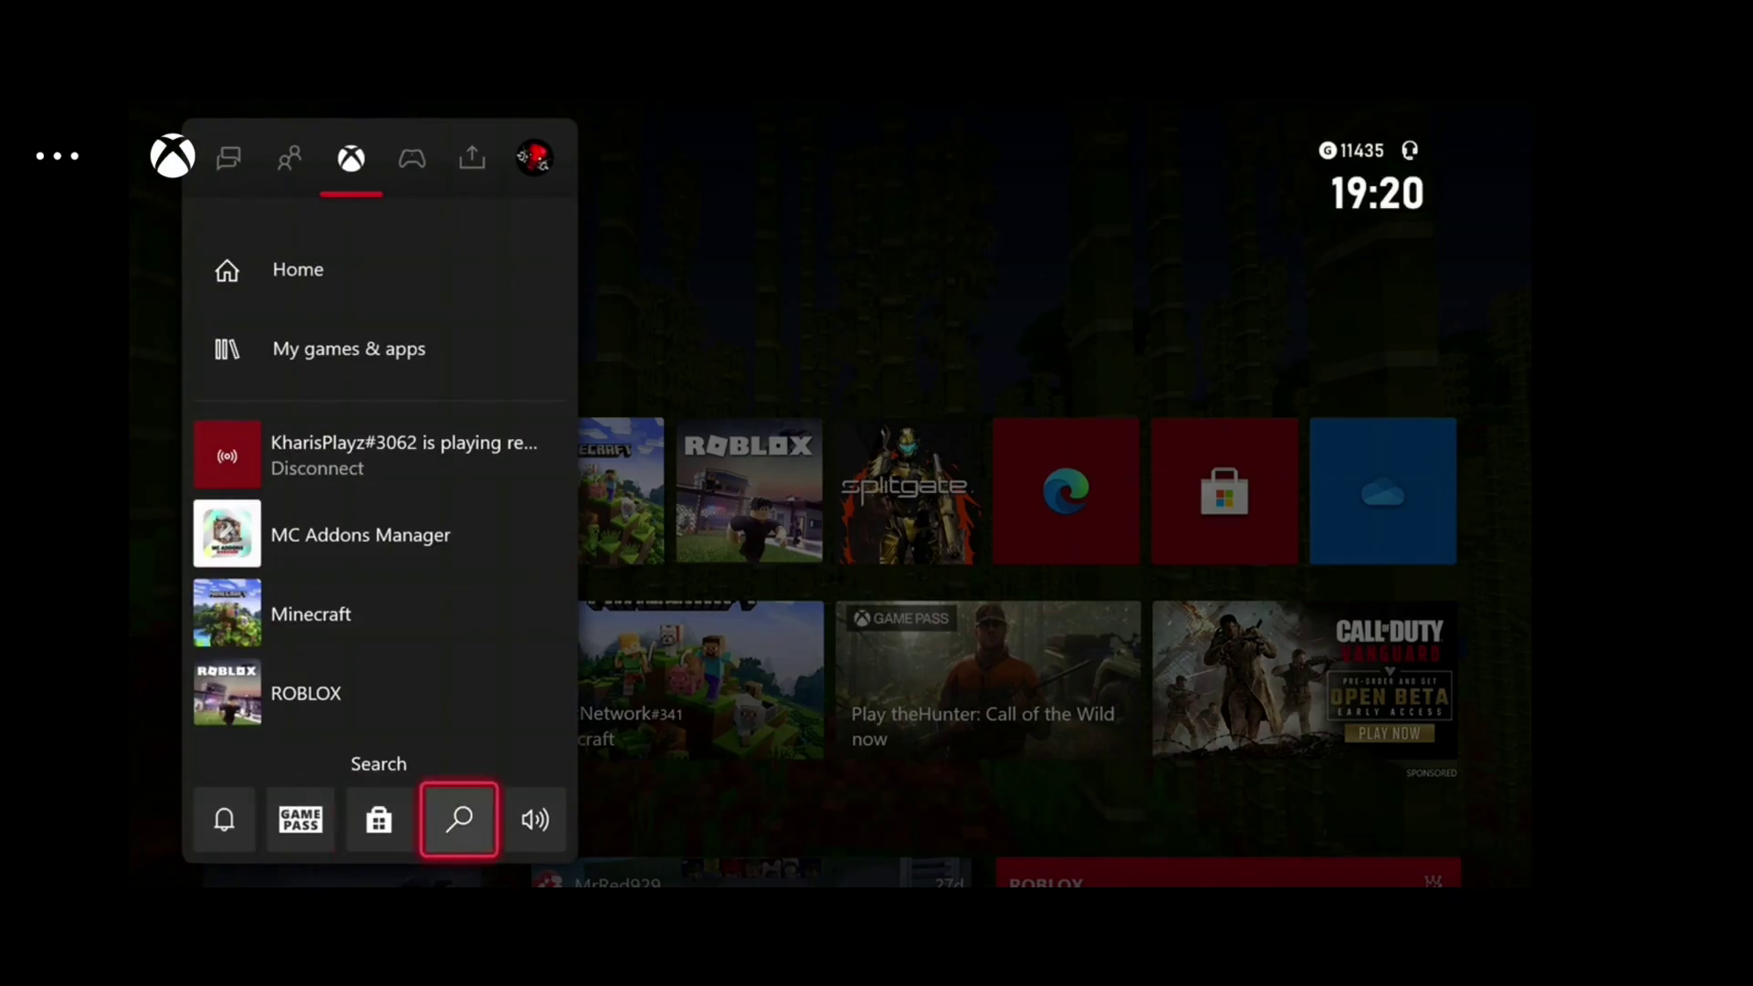
key("Return")
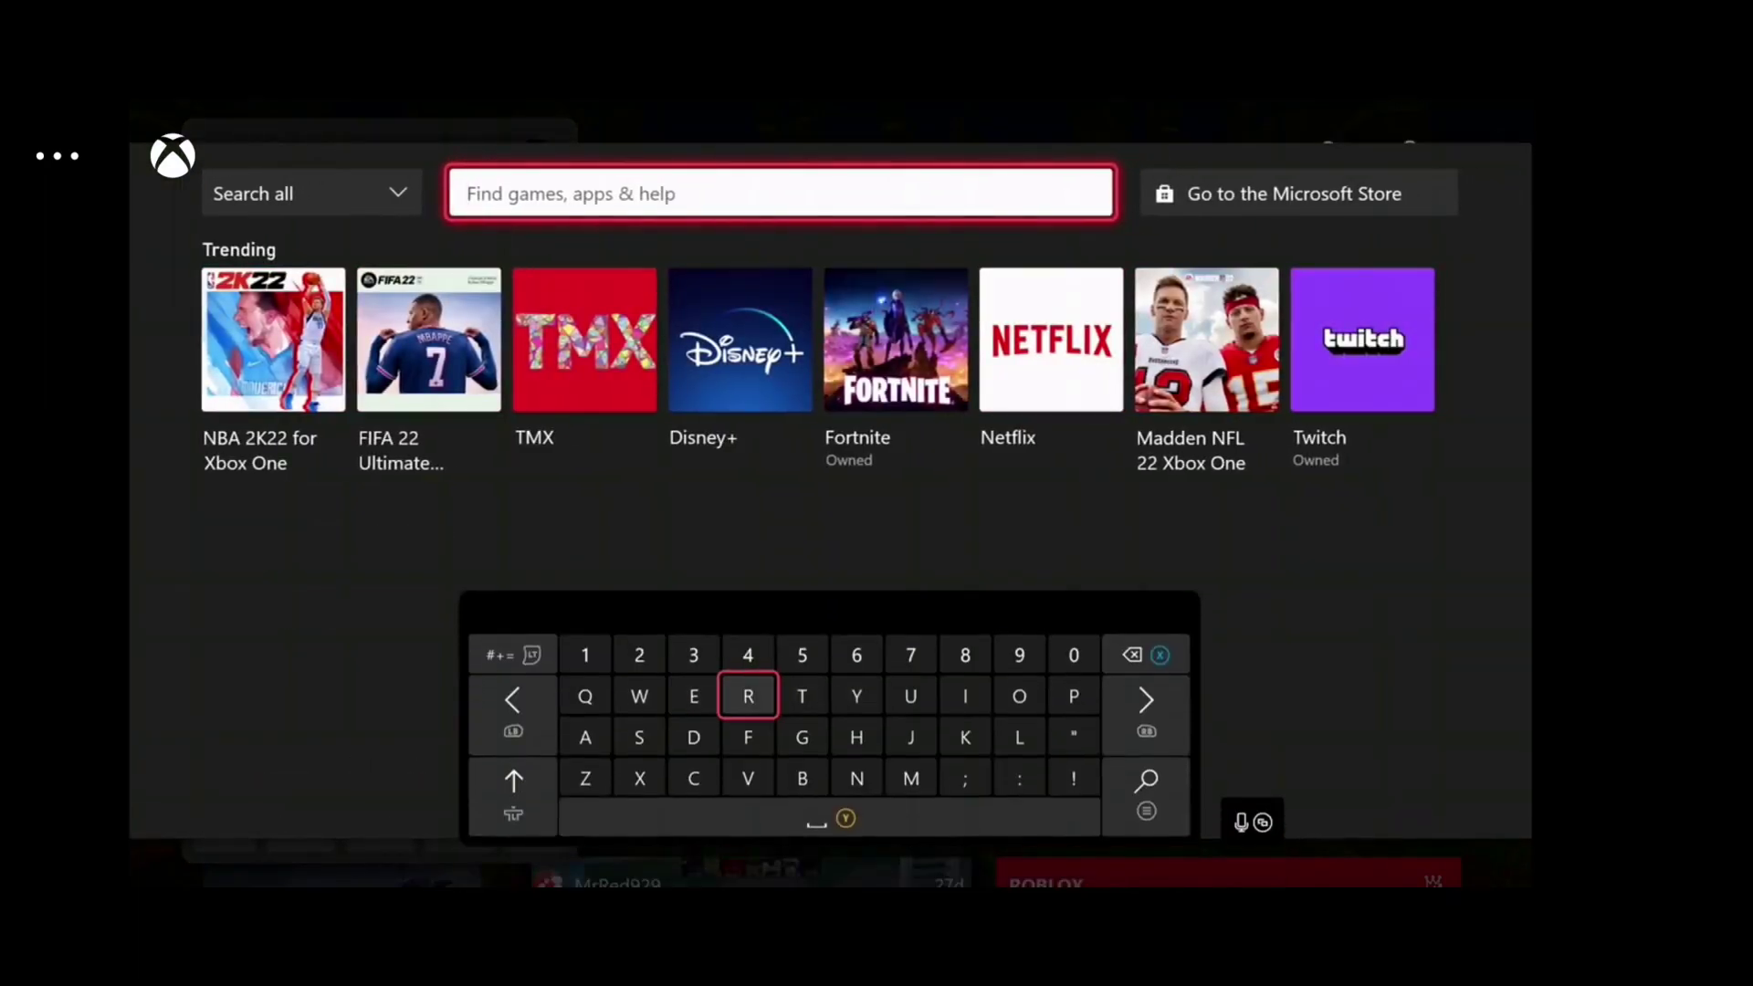
Step: Search for 'Mc add' and launch MC Addons Manager from the results
key("Right")
key("Right")
key("Down")
key("Down")
type("M")
key("Left")
key("Left")
key("Left")
key("Left")
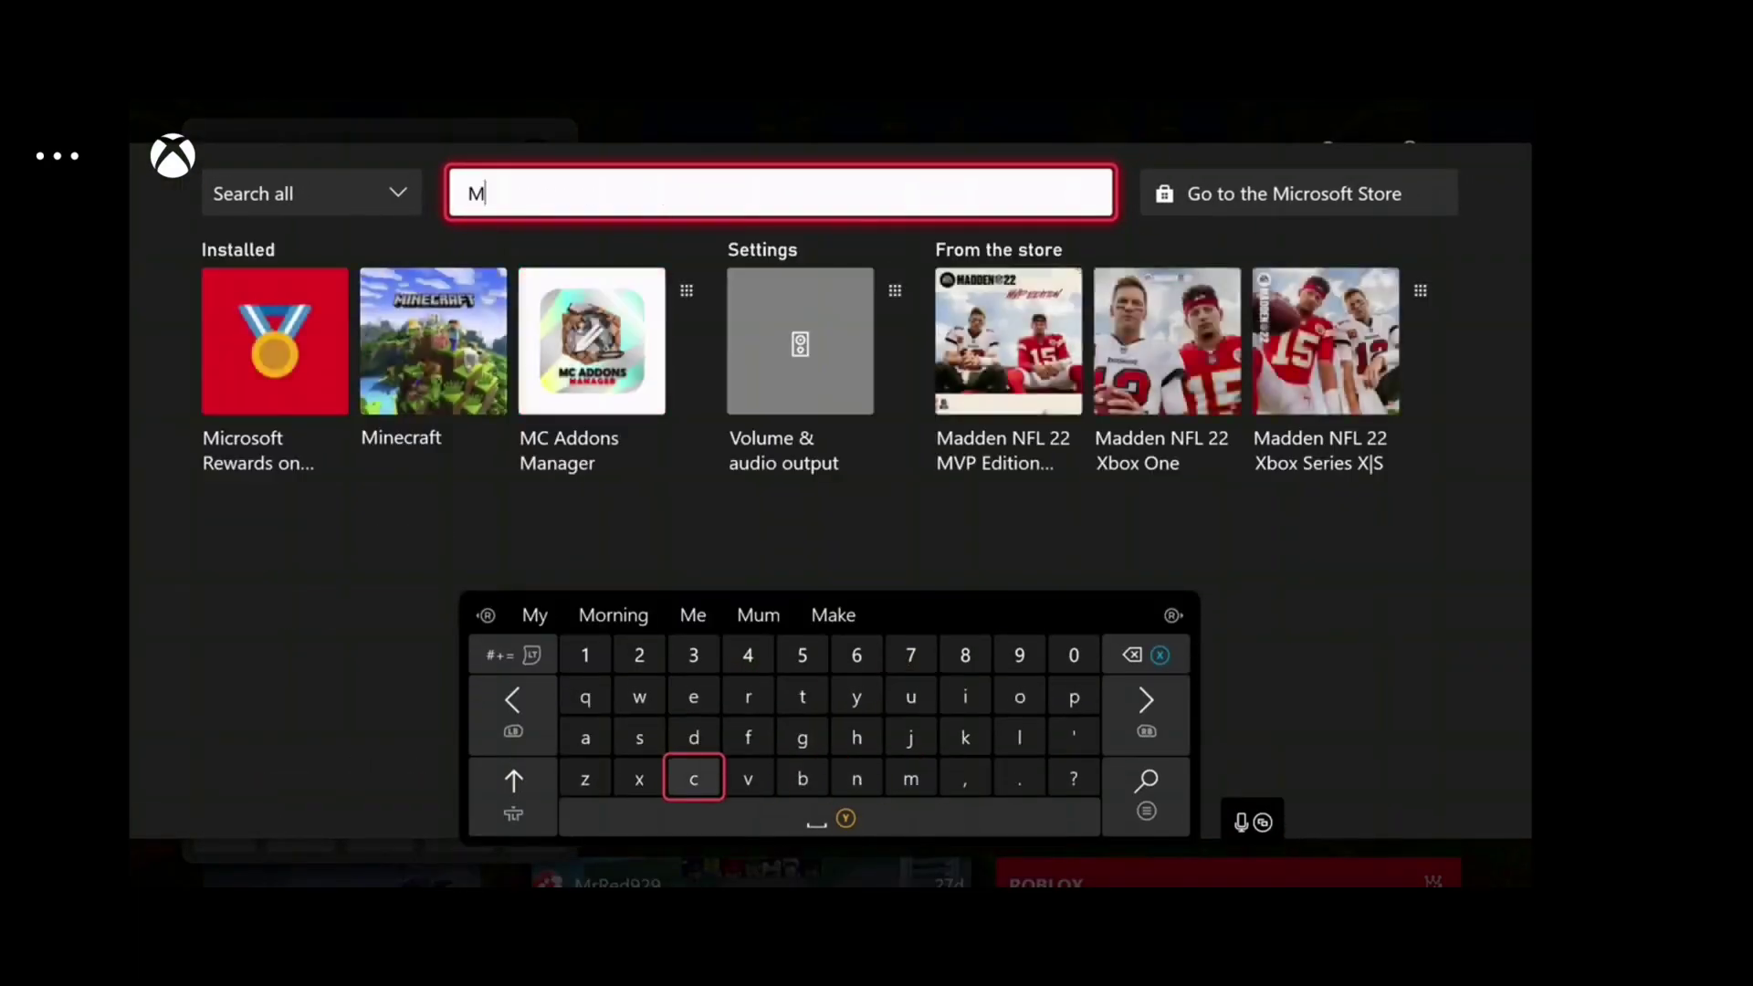
type("c add")
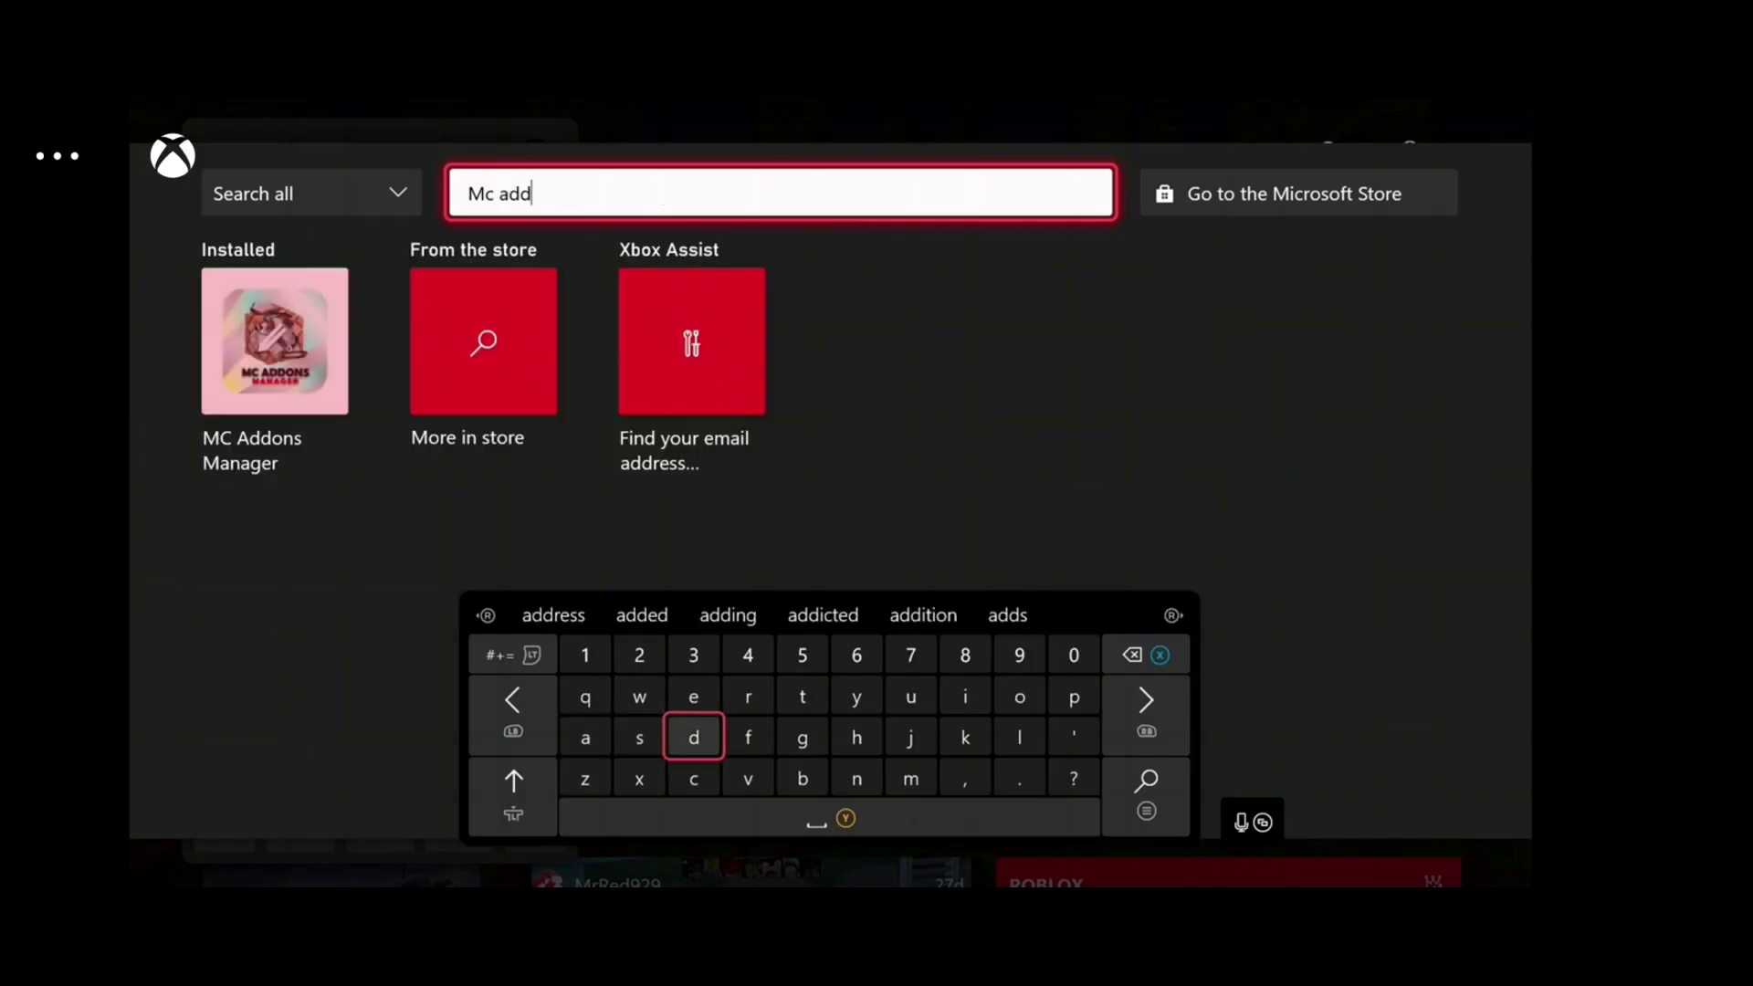
key("Escape")
key("Down")
key("Return")
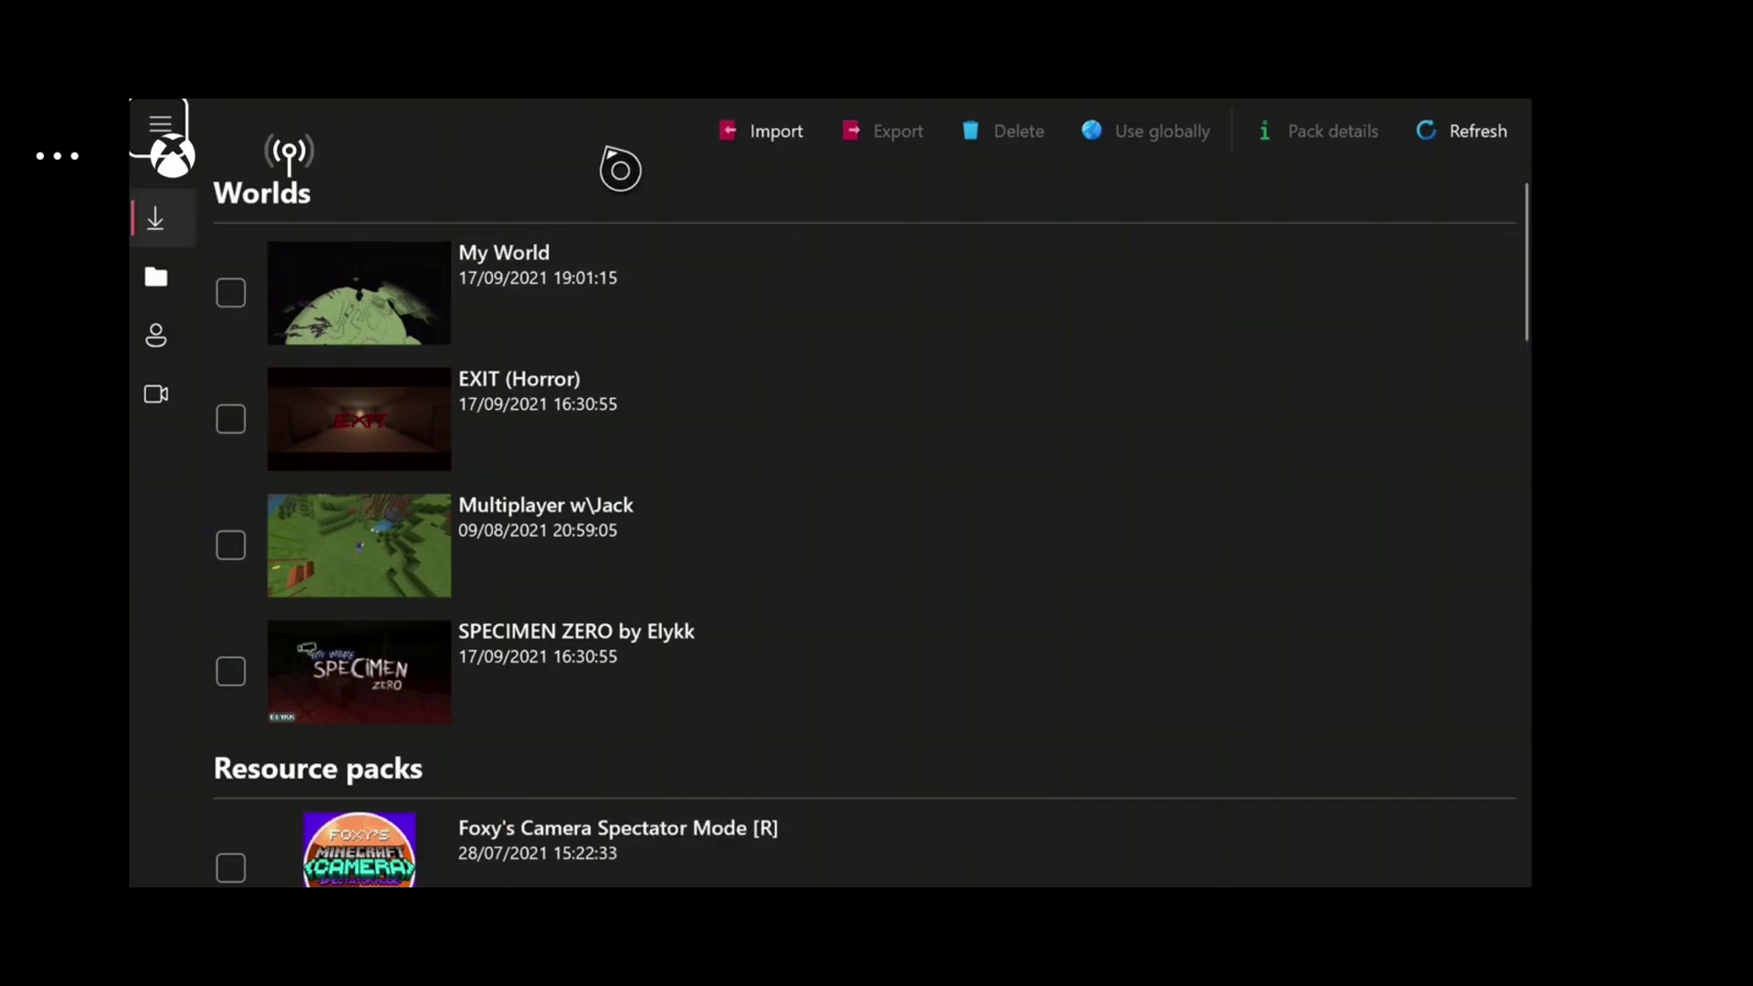
Step: Browse the console files through external storage into the USB drive D:\
left_click(165, 294)
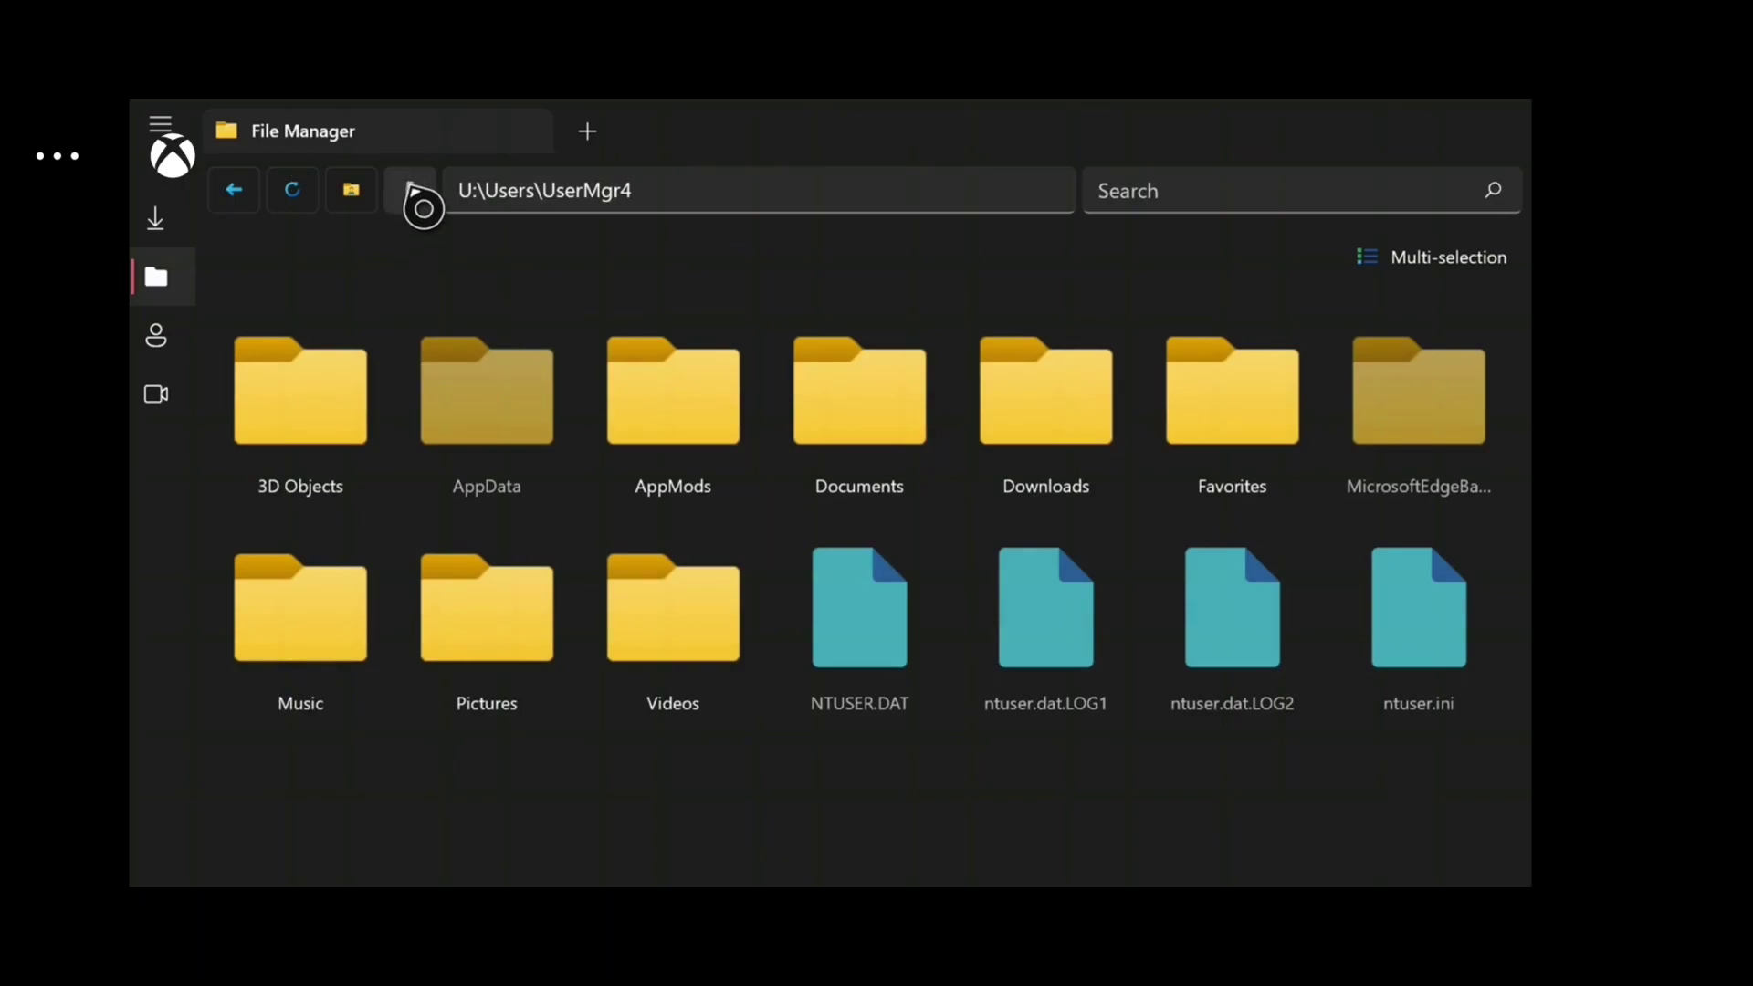
left_click(416, 194)
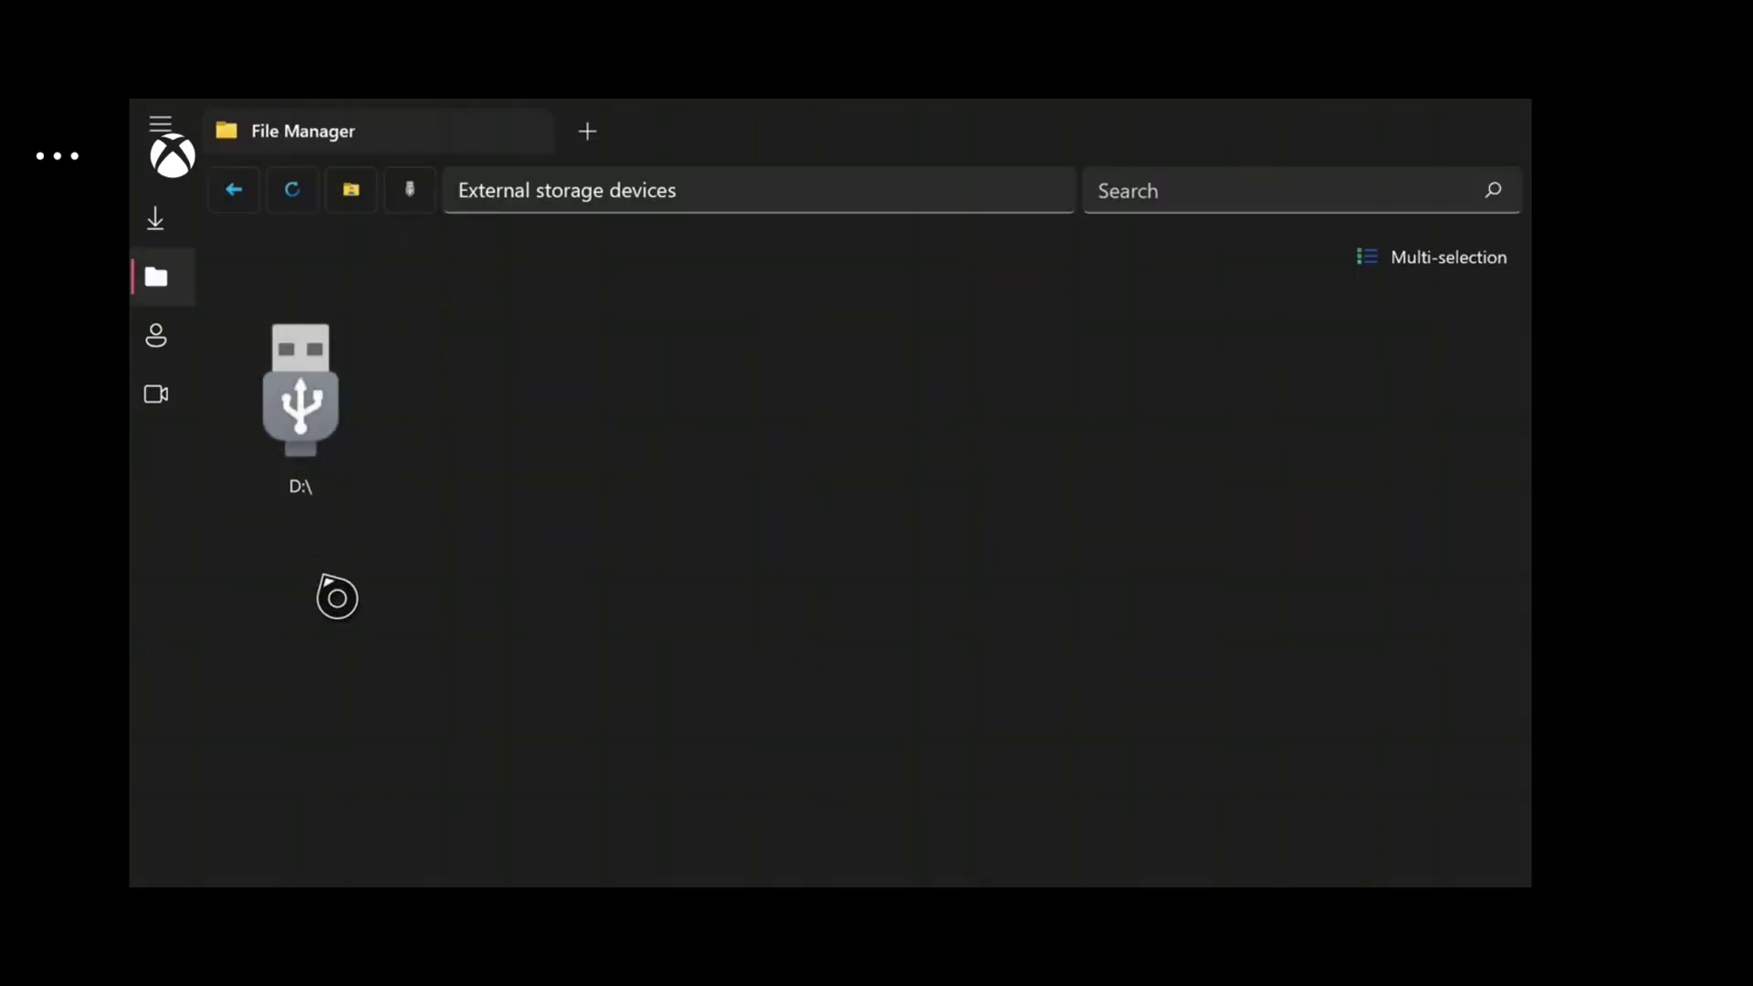
left_click(340, 493)
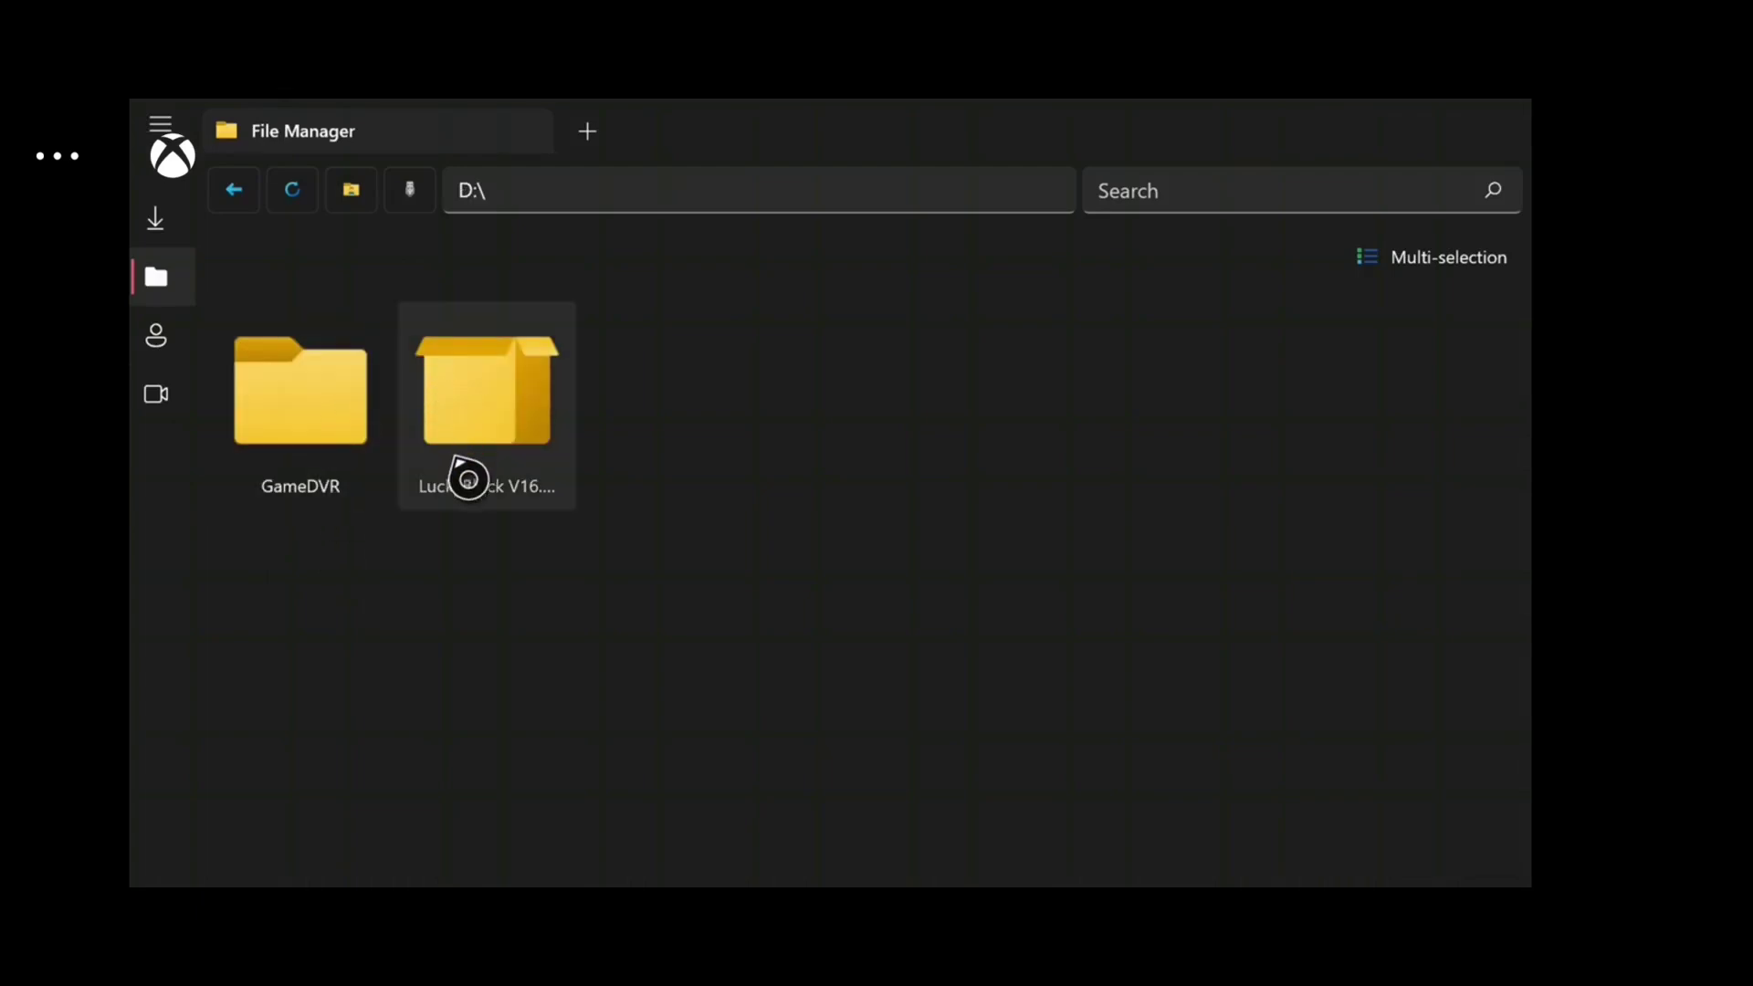
Step: Import LuckyBlock V16 from D:\, dismiss Importation complete, and check the reloaded pack list
left_click(512, 462)
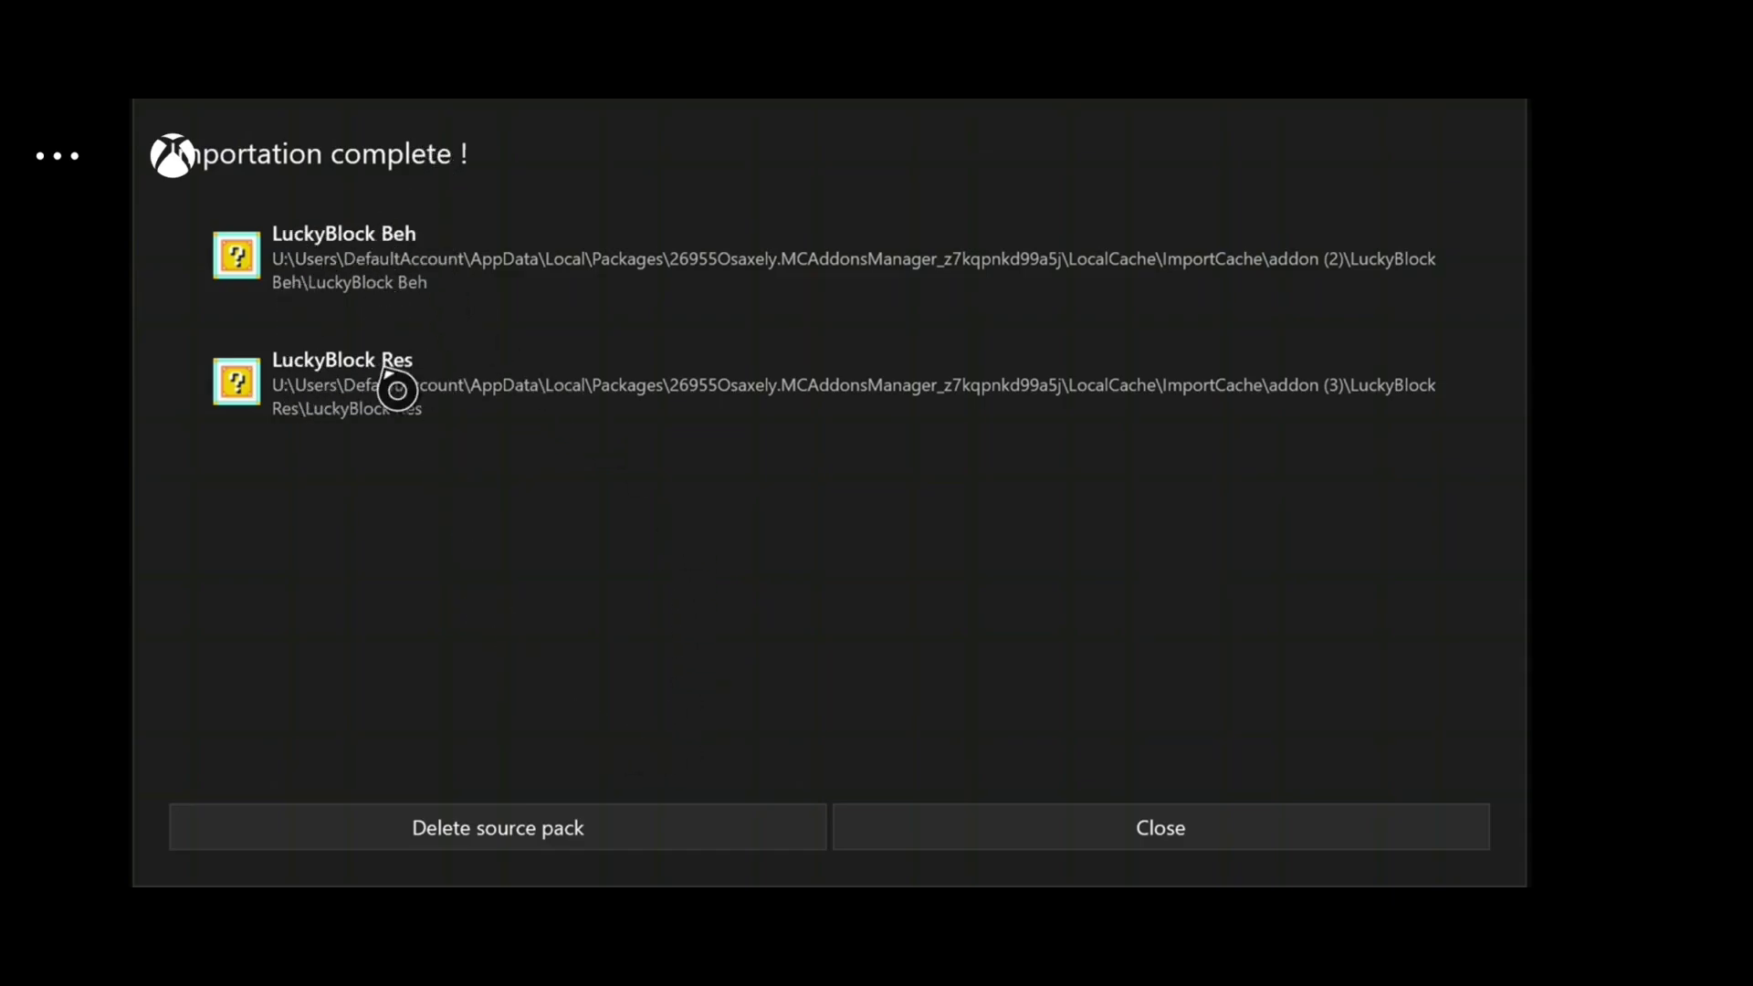
left_click(756, 835)
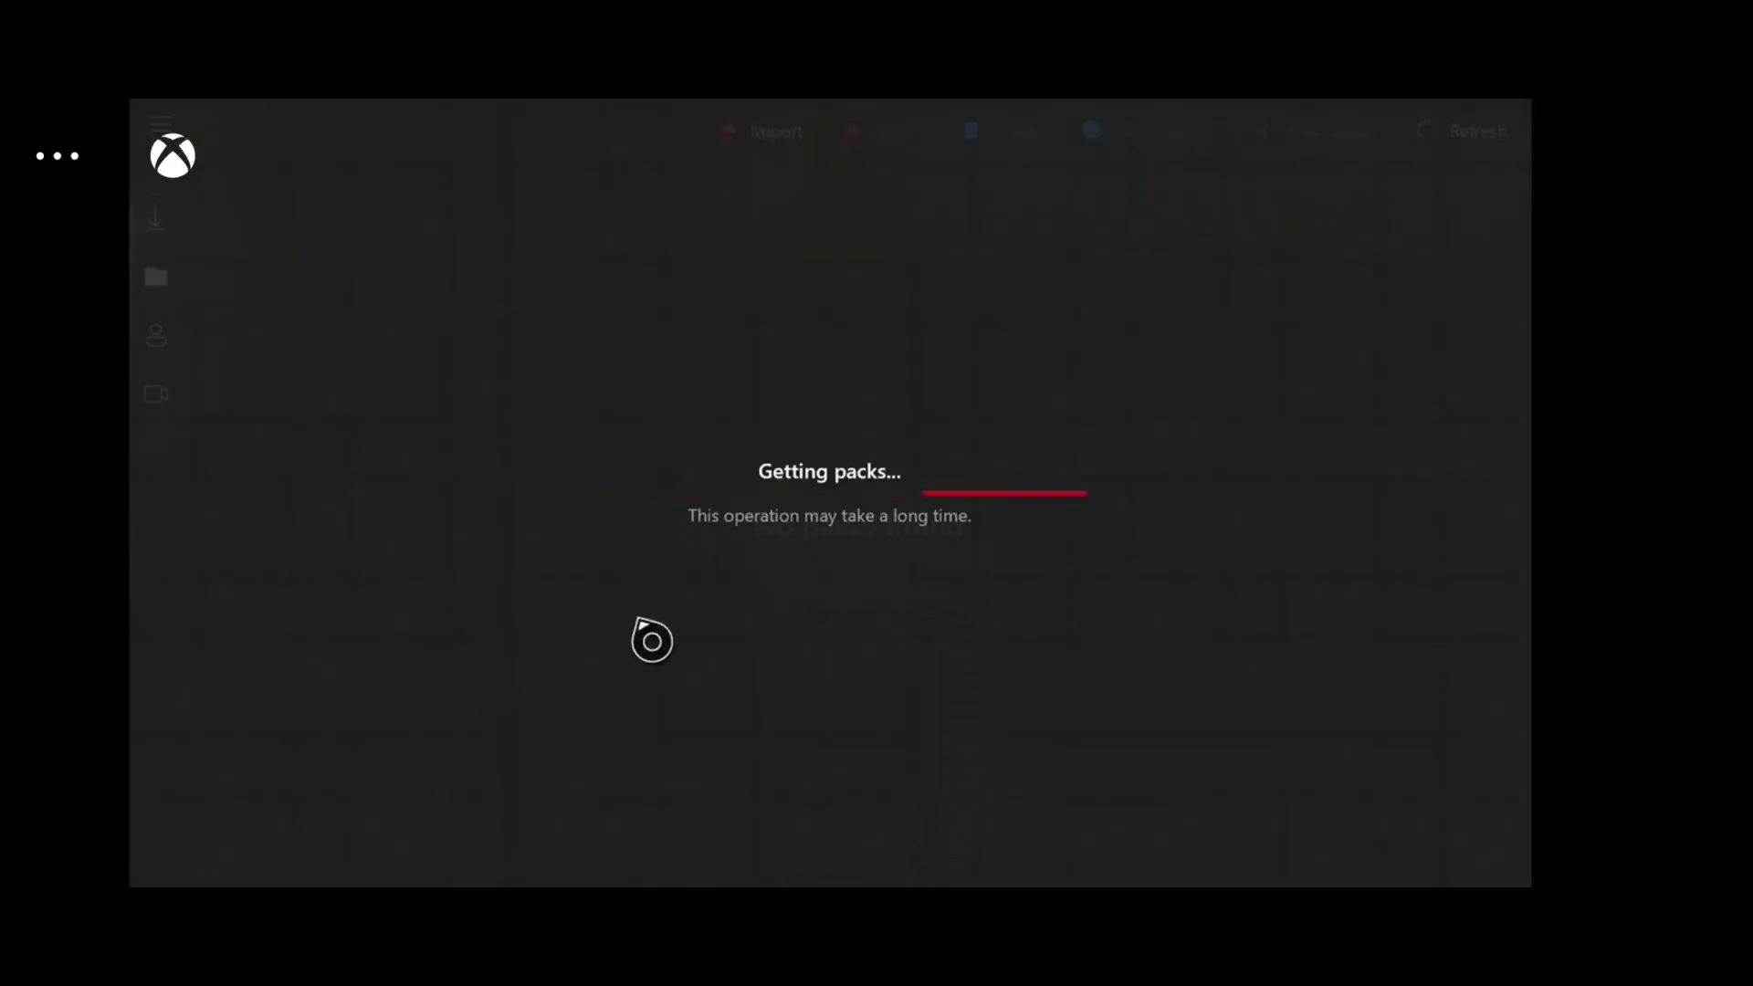
scroll(558, 357, "down", 1)
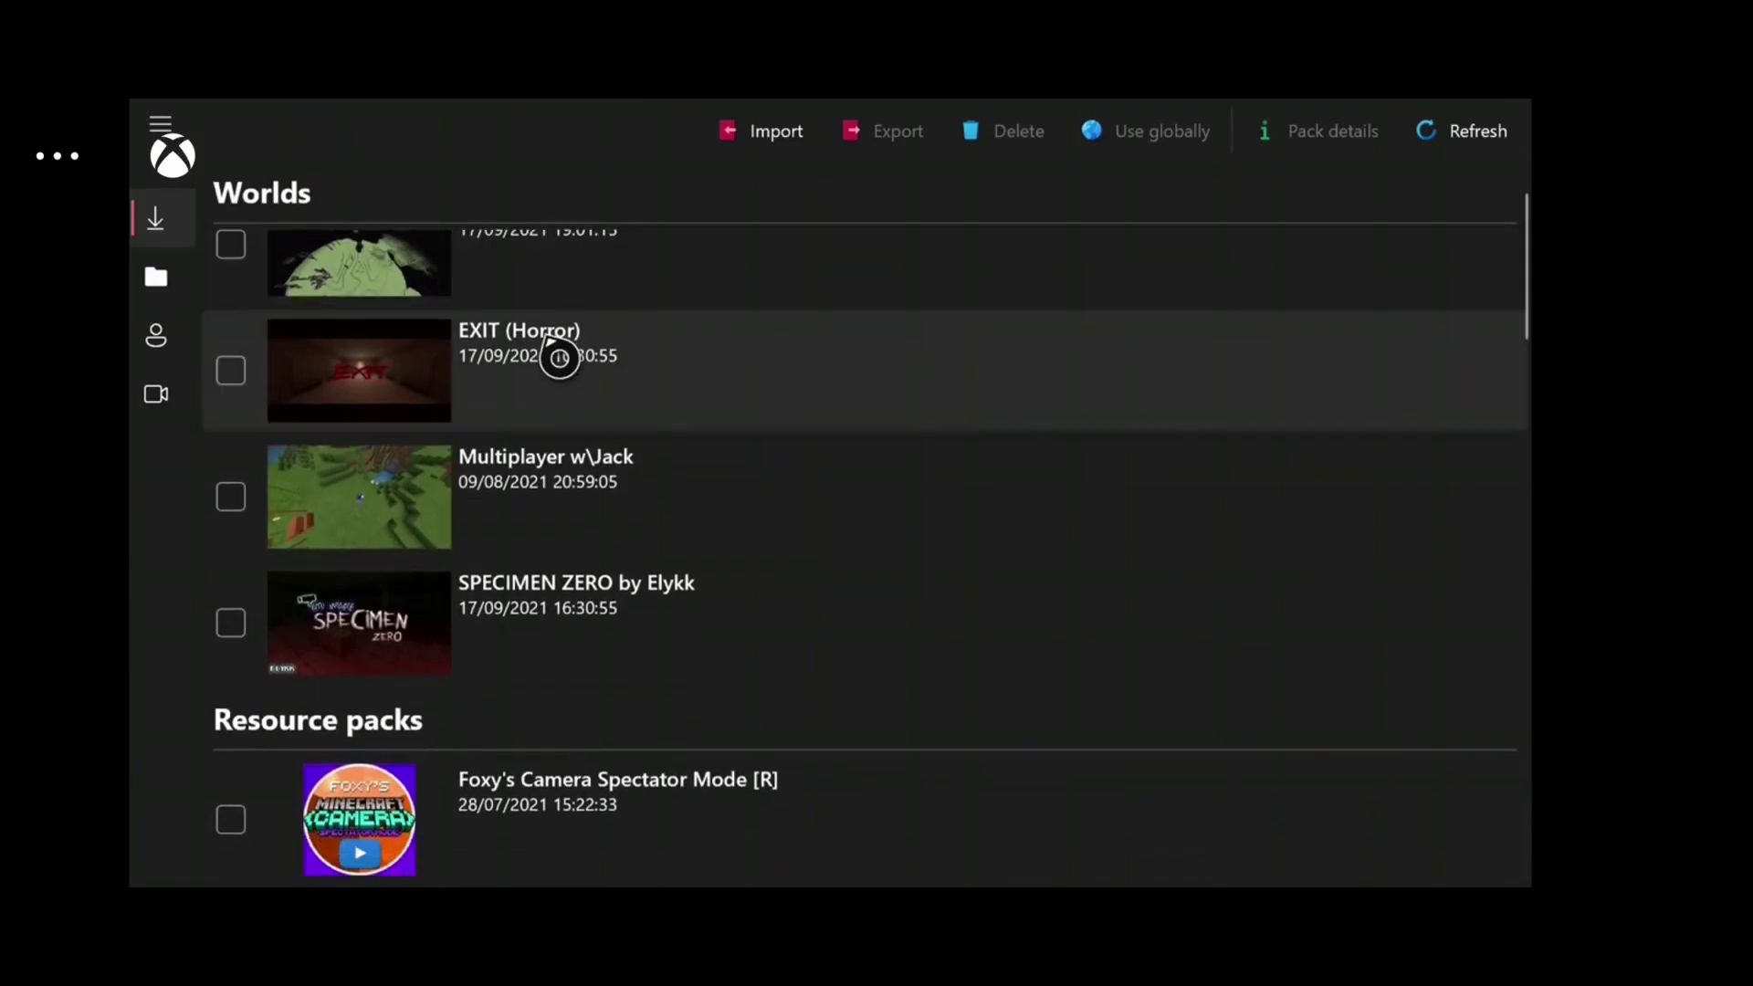
scroll(558, 357, "down", 15)
Step: Launch Minecraft from the Xbox guide
key("super")
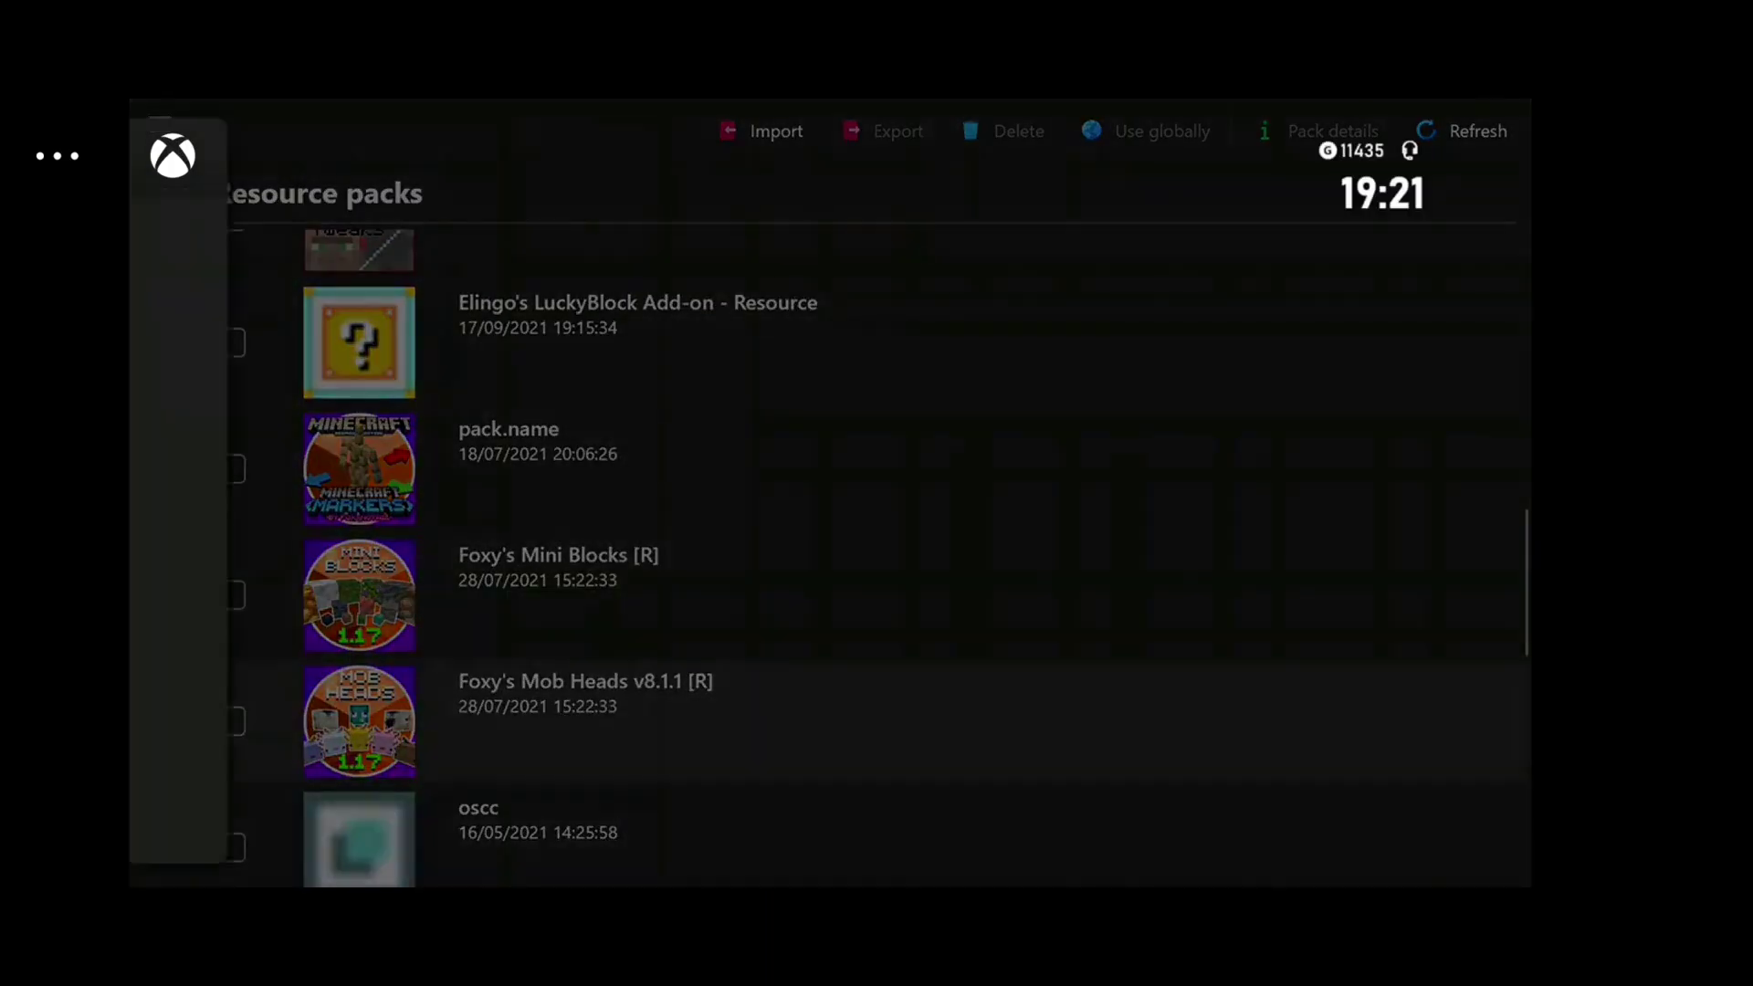
key("Down")
key("Return")
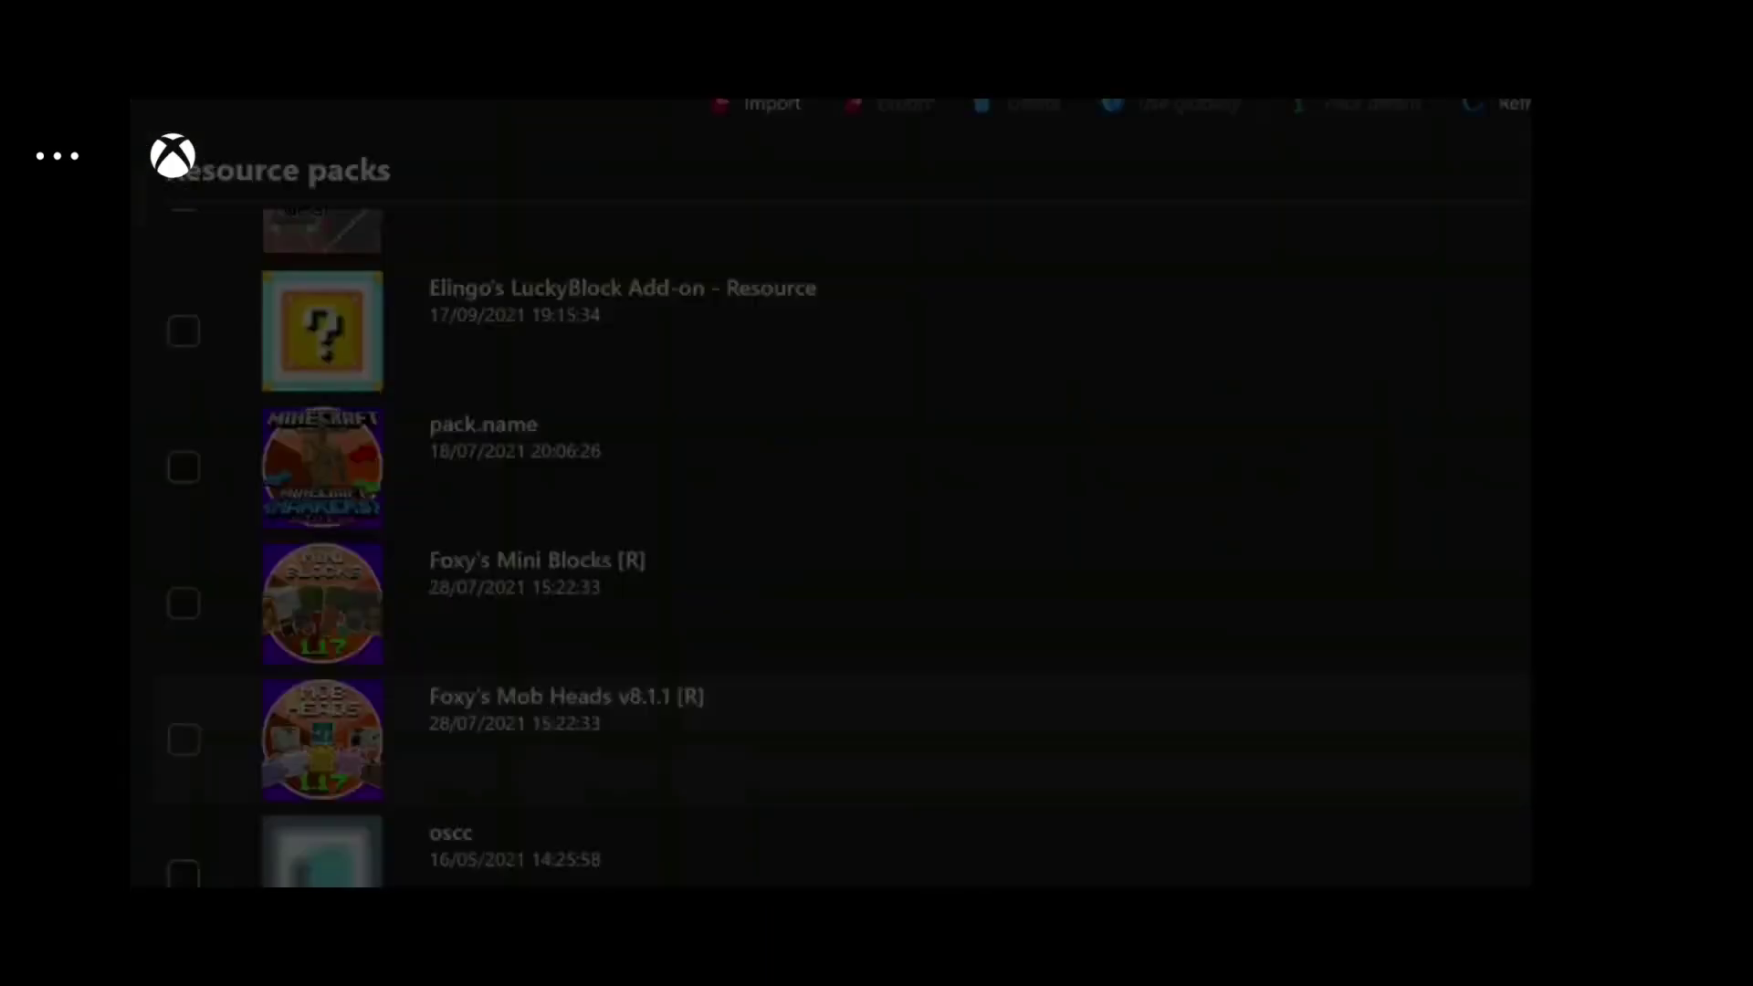
Step: Quit the running Minecraft game and relaunch it fresh to load the add-on
key("super")
key("Down")
key("Down")
key("Menu")
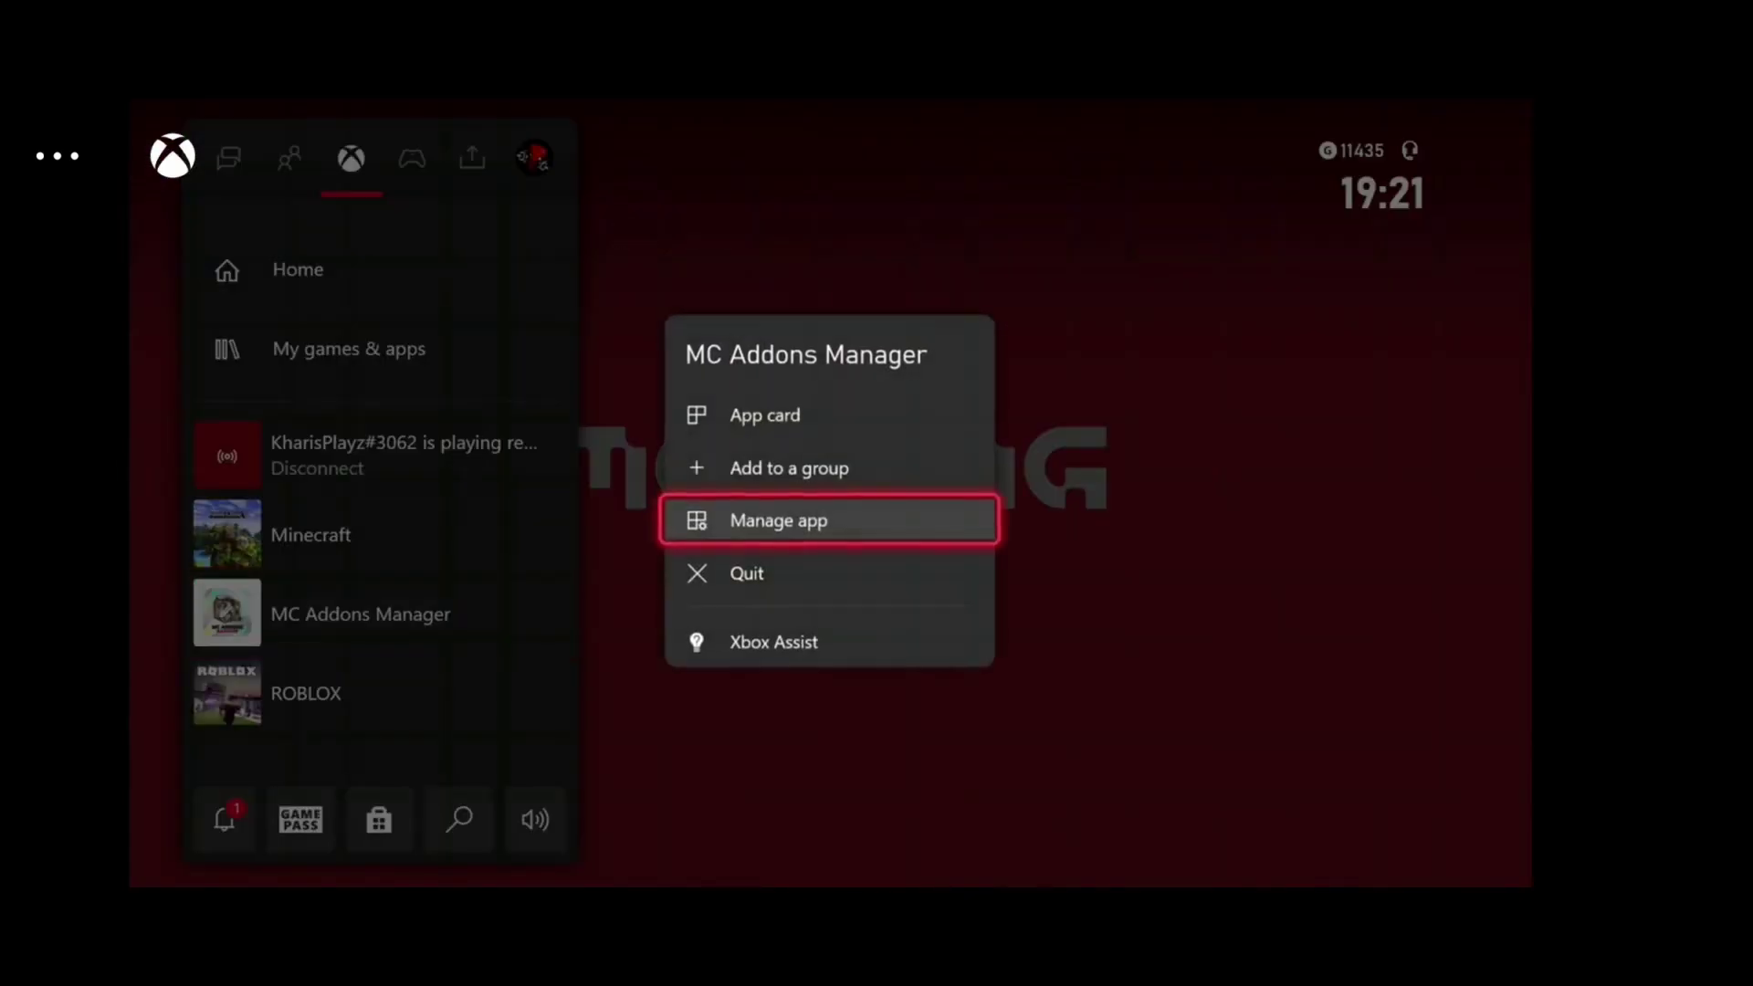
key("Escape")
key("Up")
key("Menu")
key("Down")
key("Down")
key("Down")
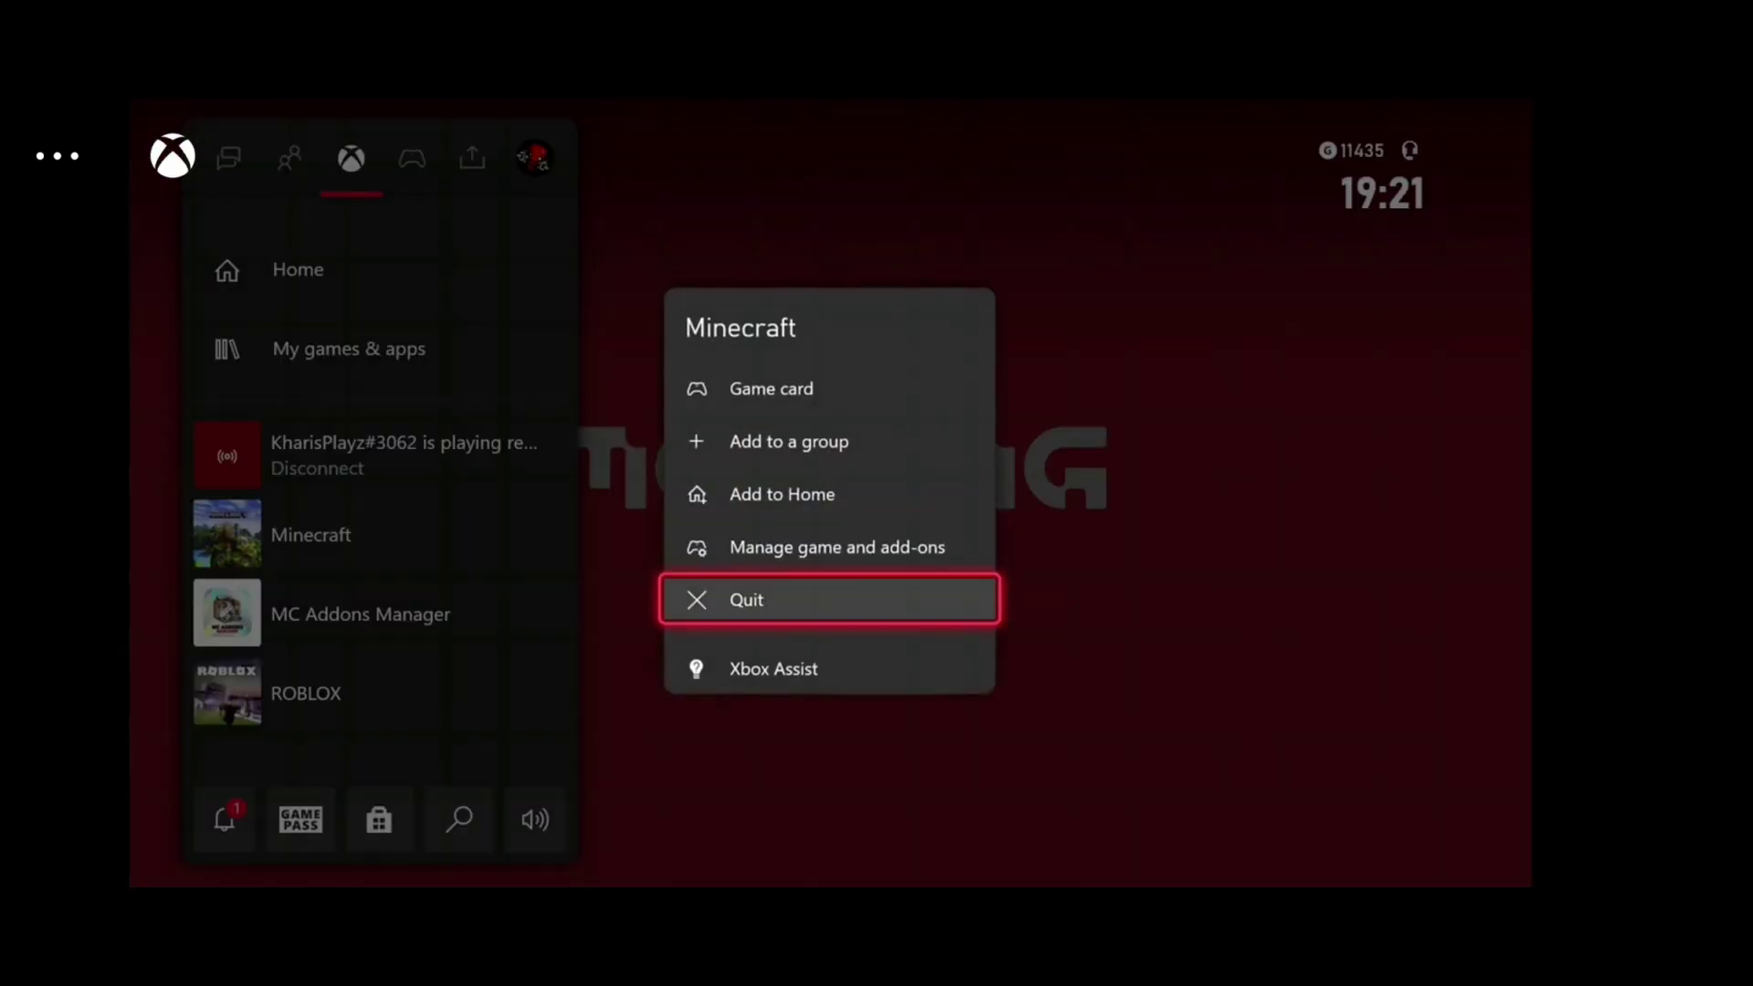
key("Return")
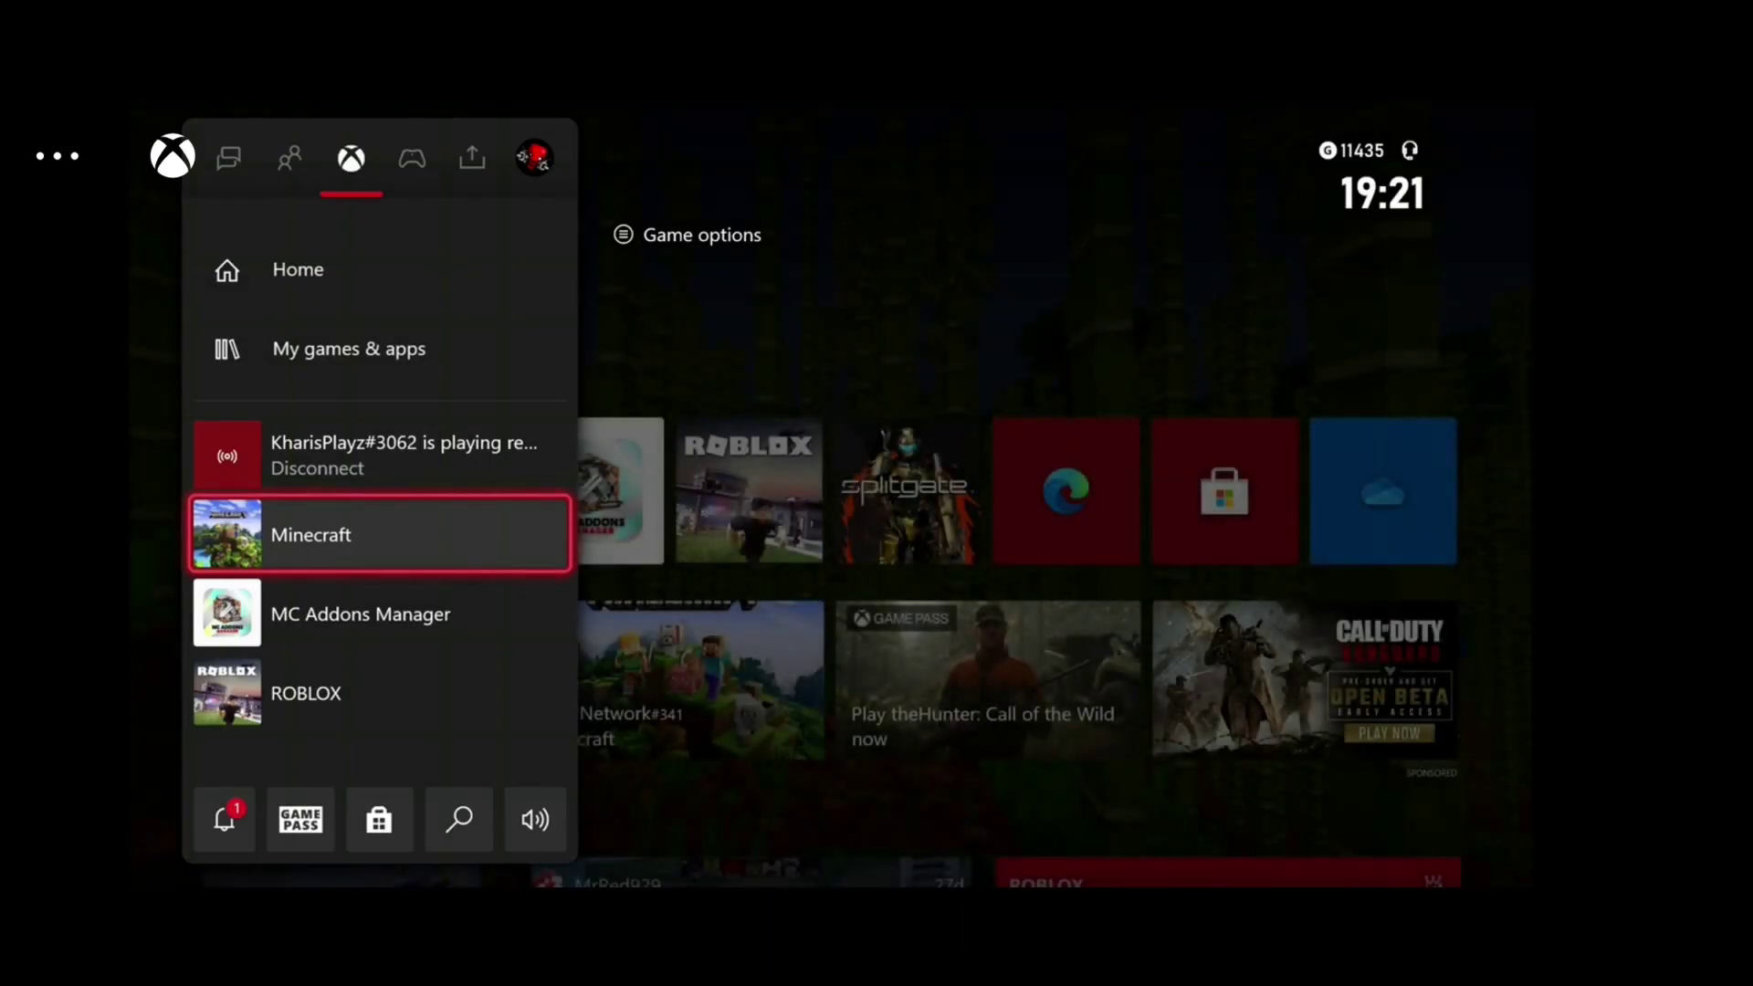
key("Return")
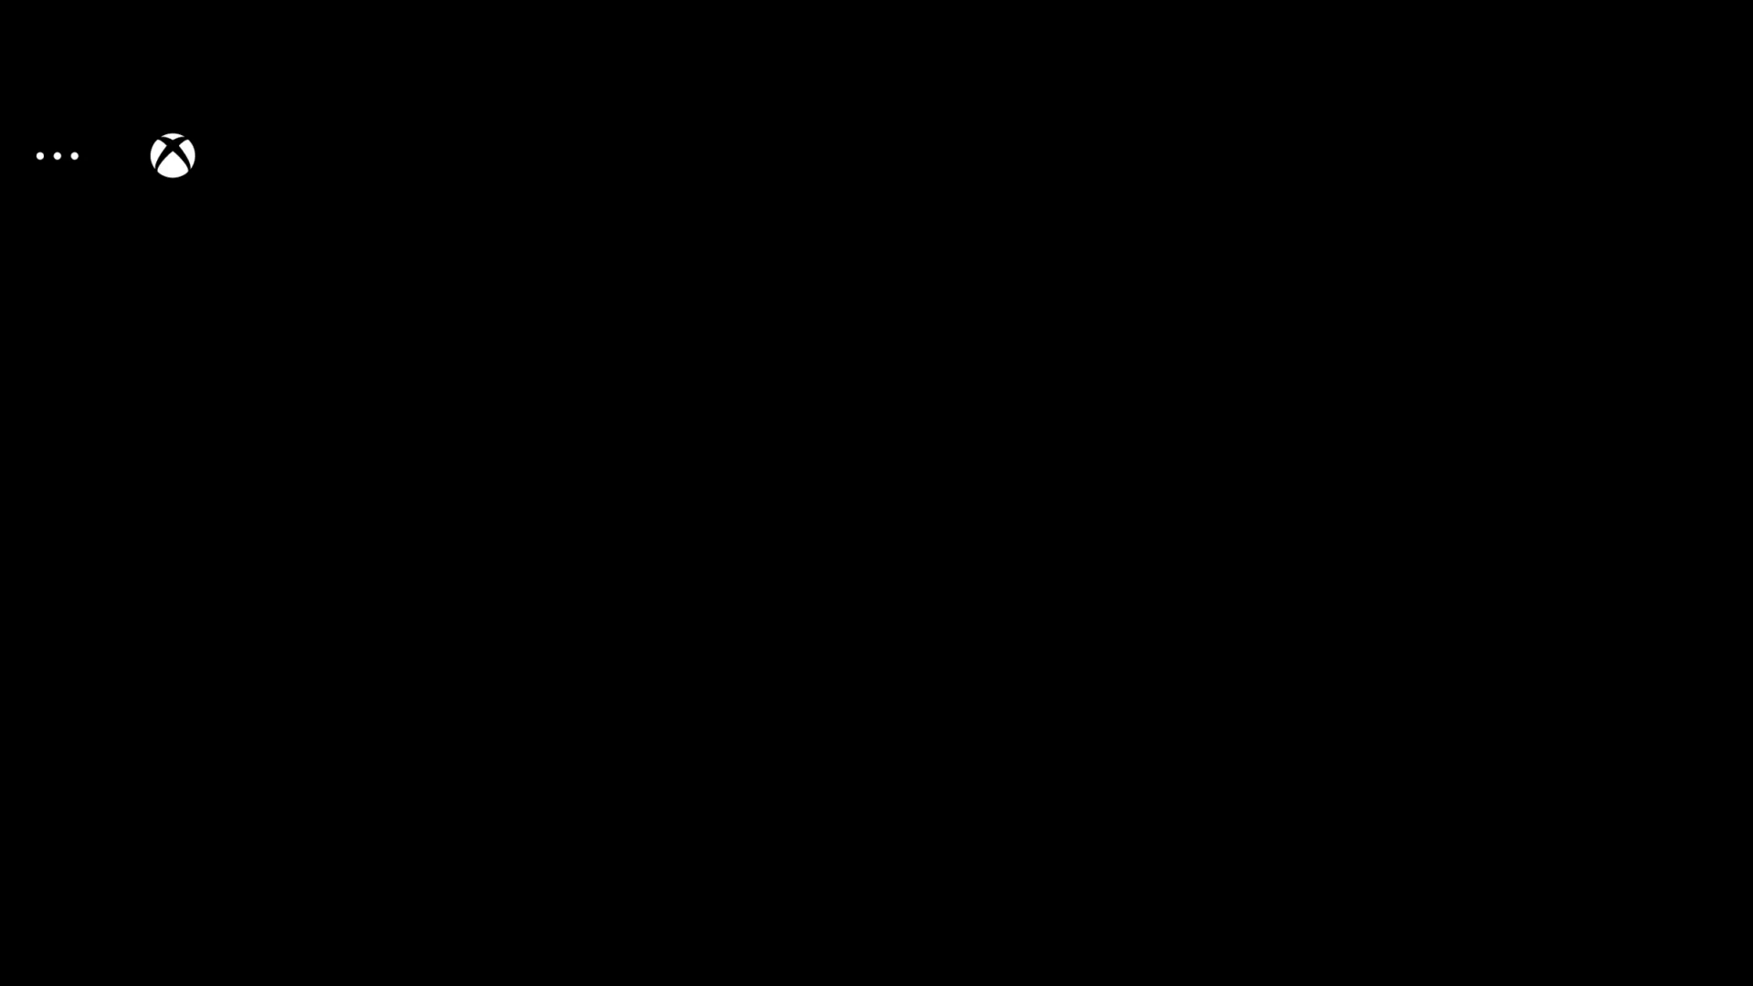
Step: Close the guide to return to the Minecraft v1.17.11 title screen
key("super")
key("Down")
key("Down")
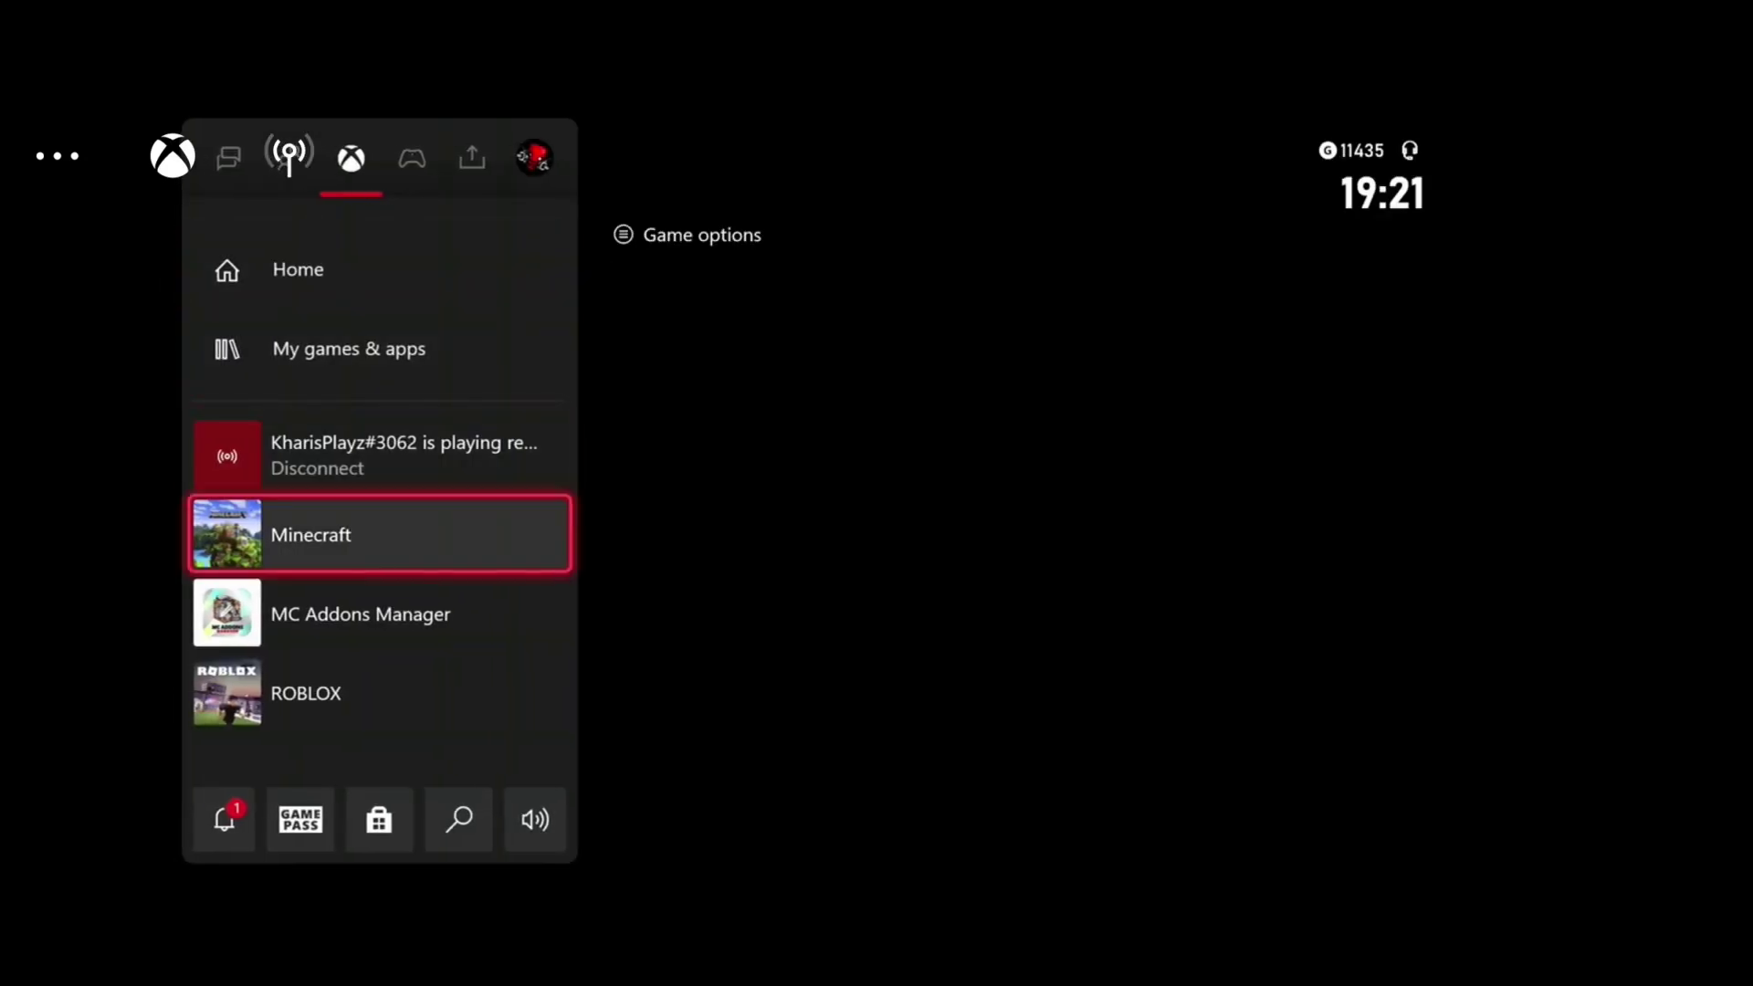
key("Menu")
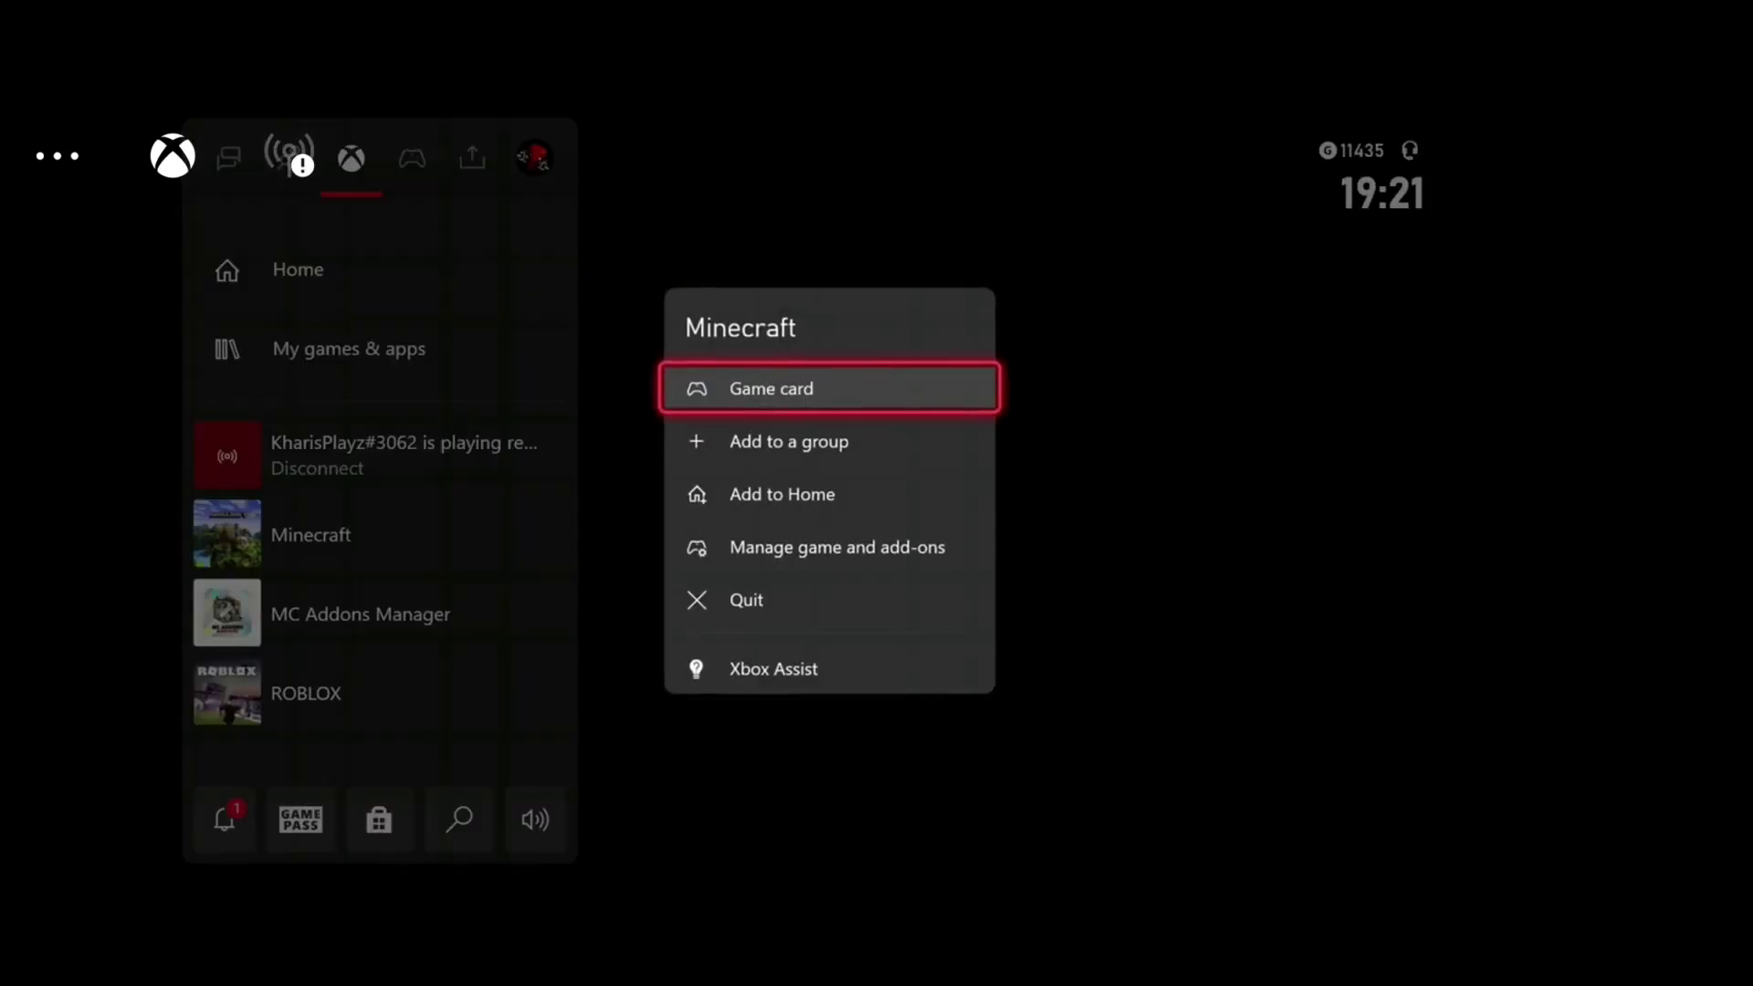
key("Escape")
key("Escape")
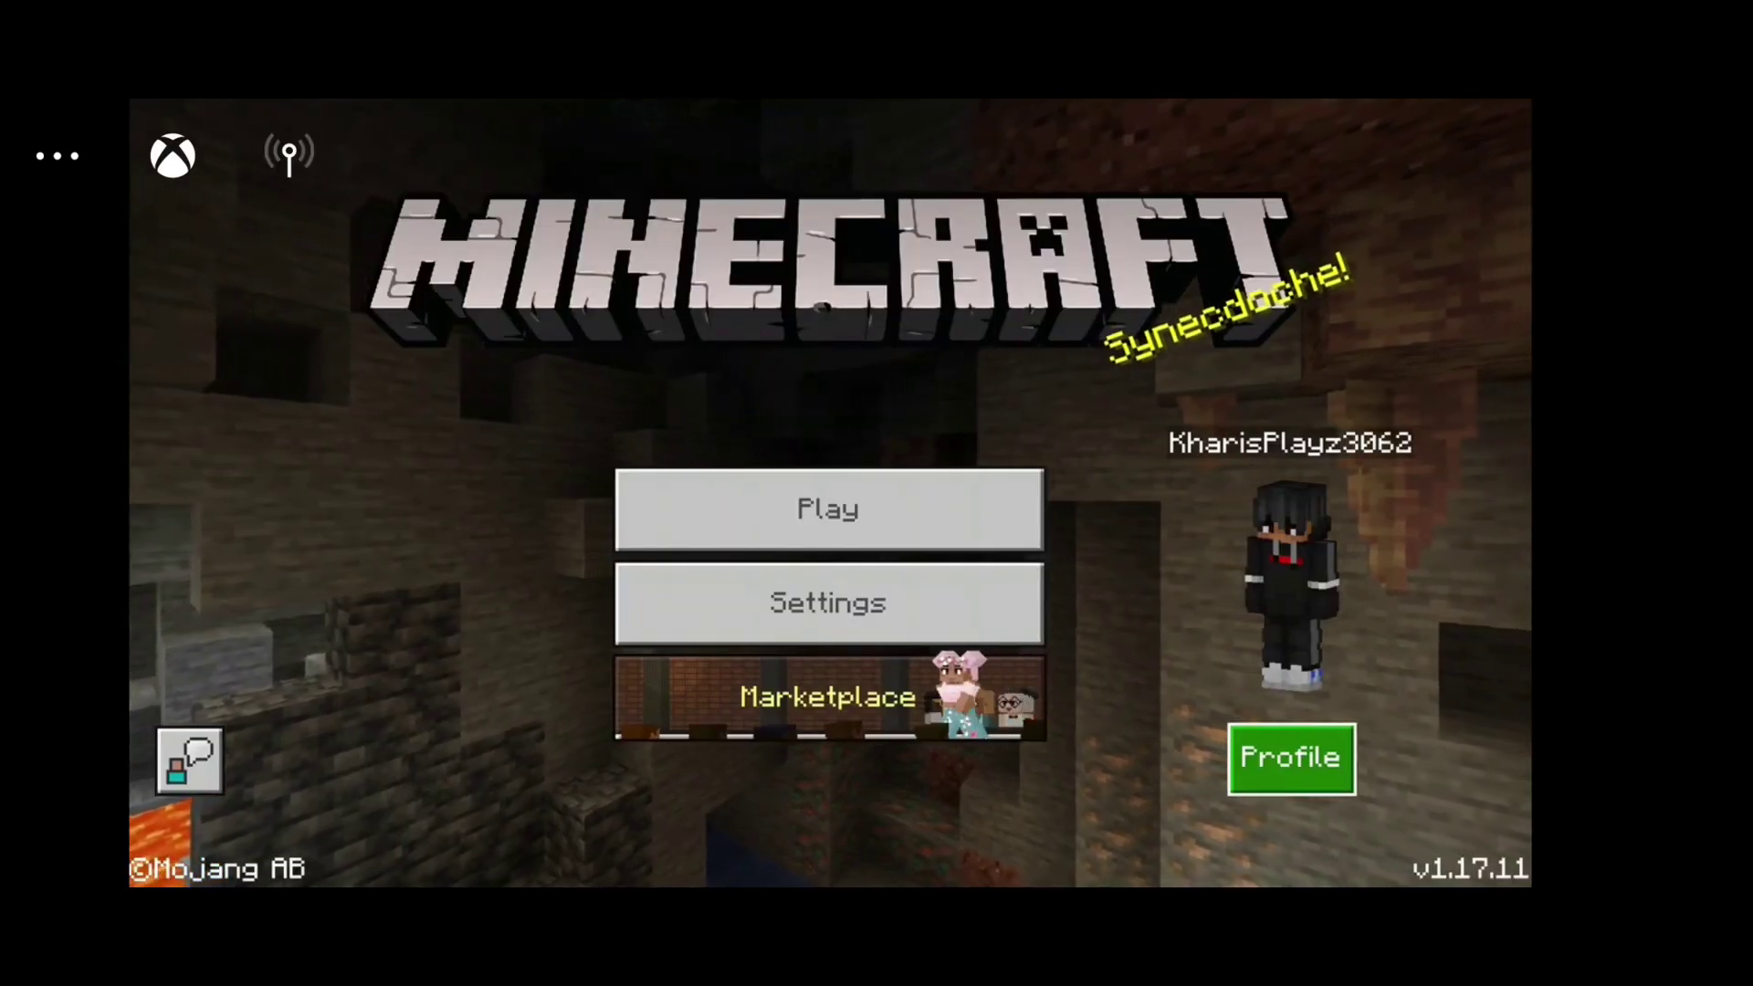
Step: Start a world via Play > Create New > Create New World
key("Left")
key("Up")
key("Up")
key("Down")
key("Up")
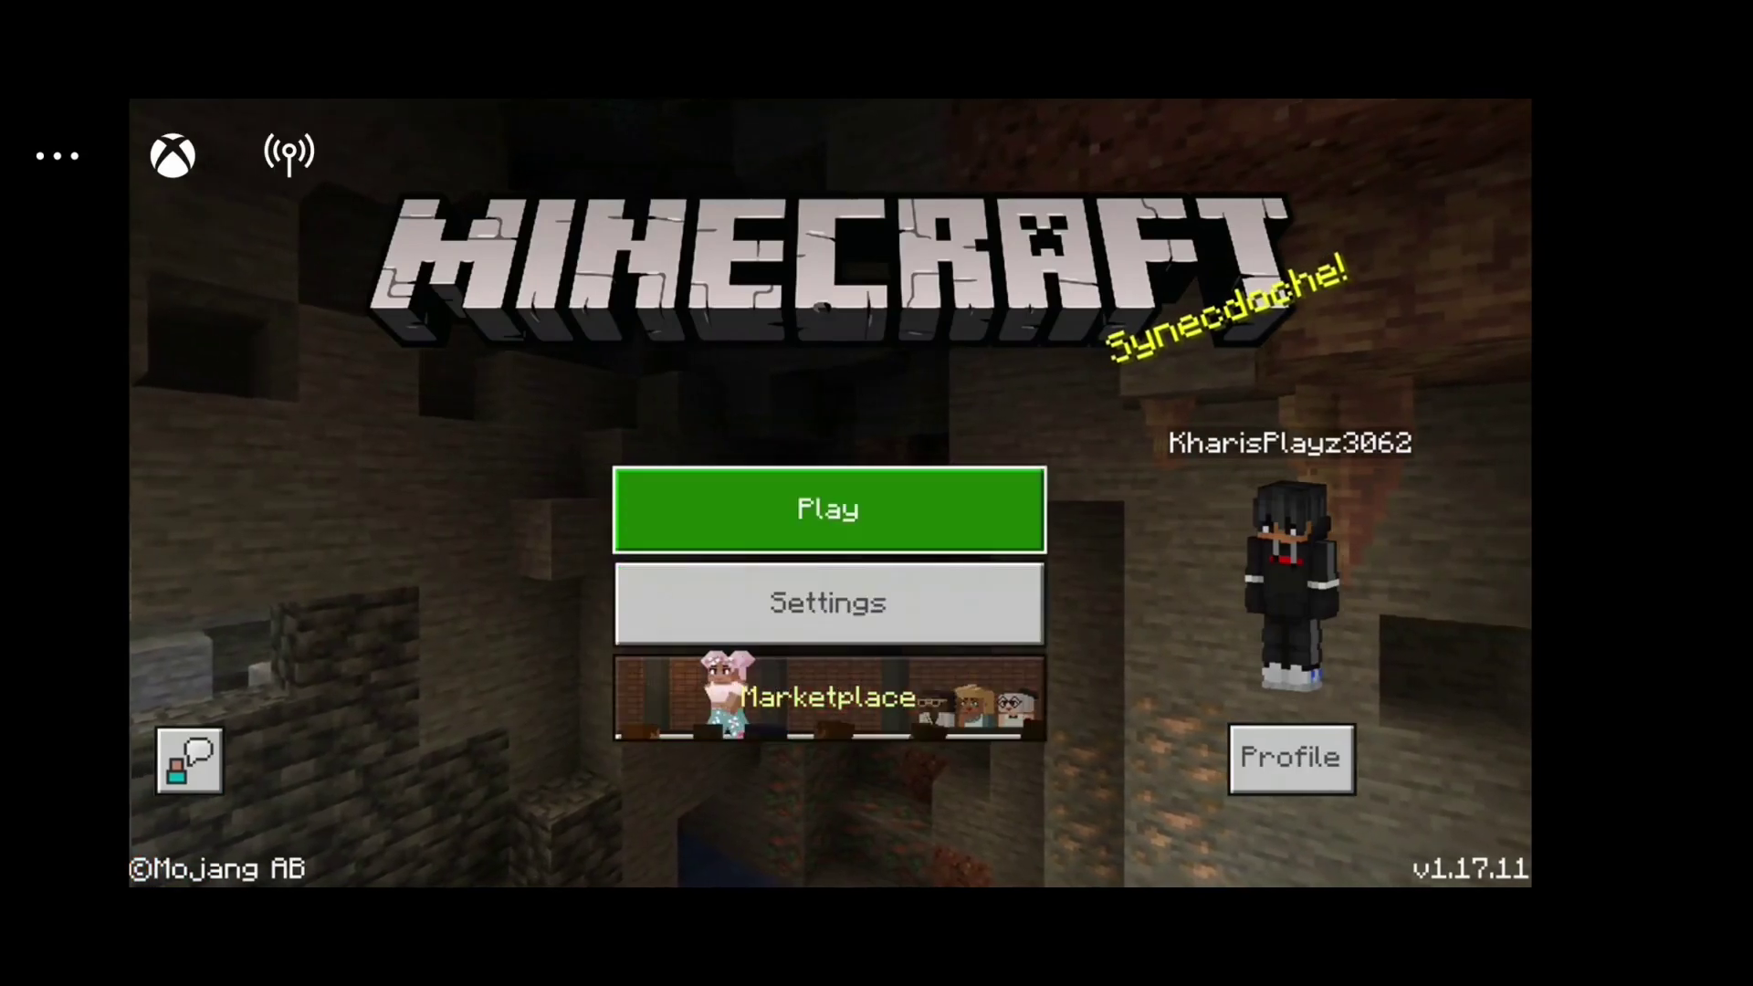
key("Return")
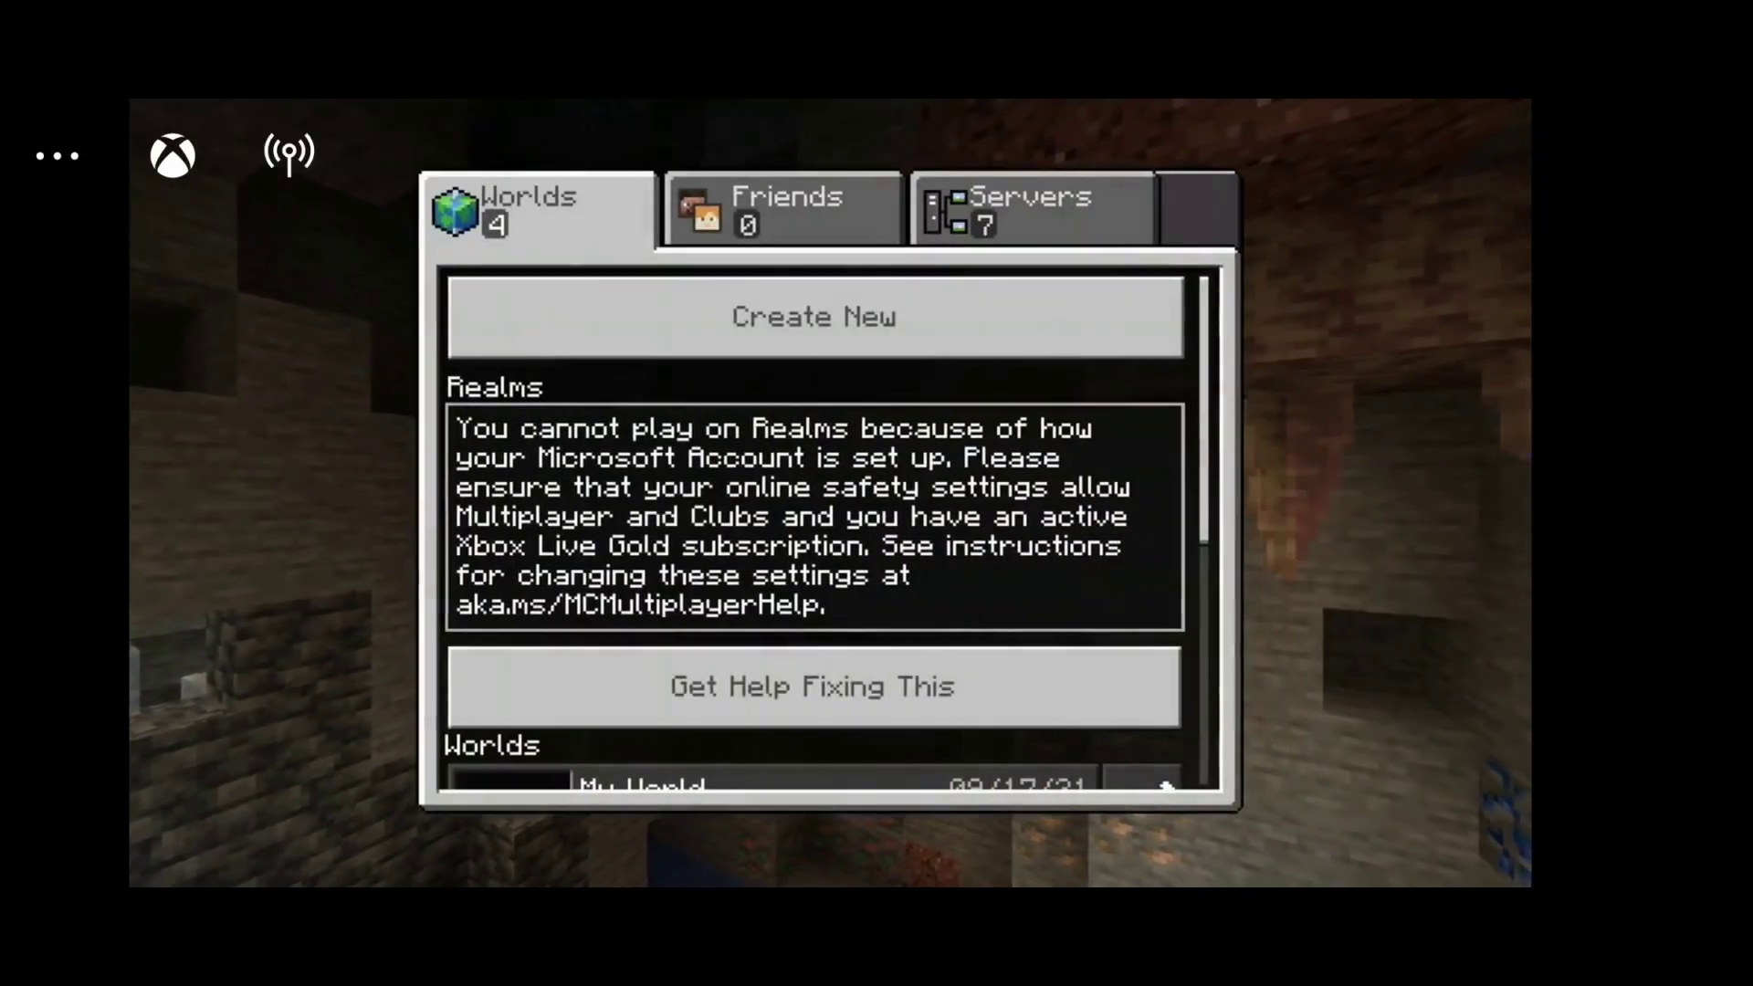
key("Return")
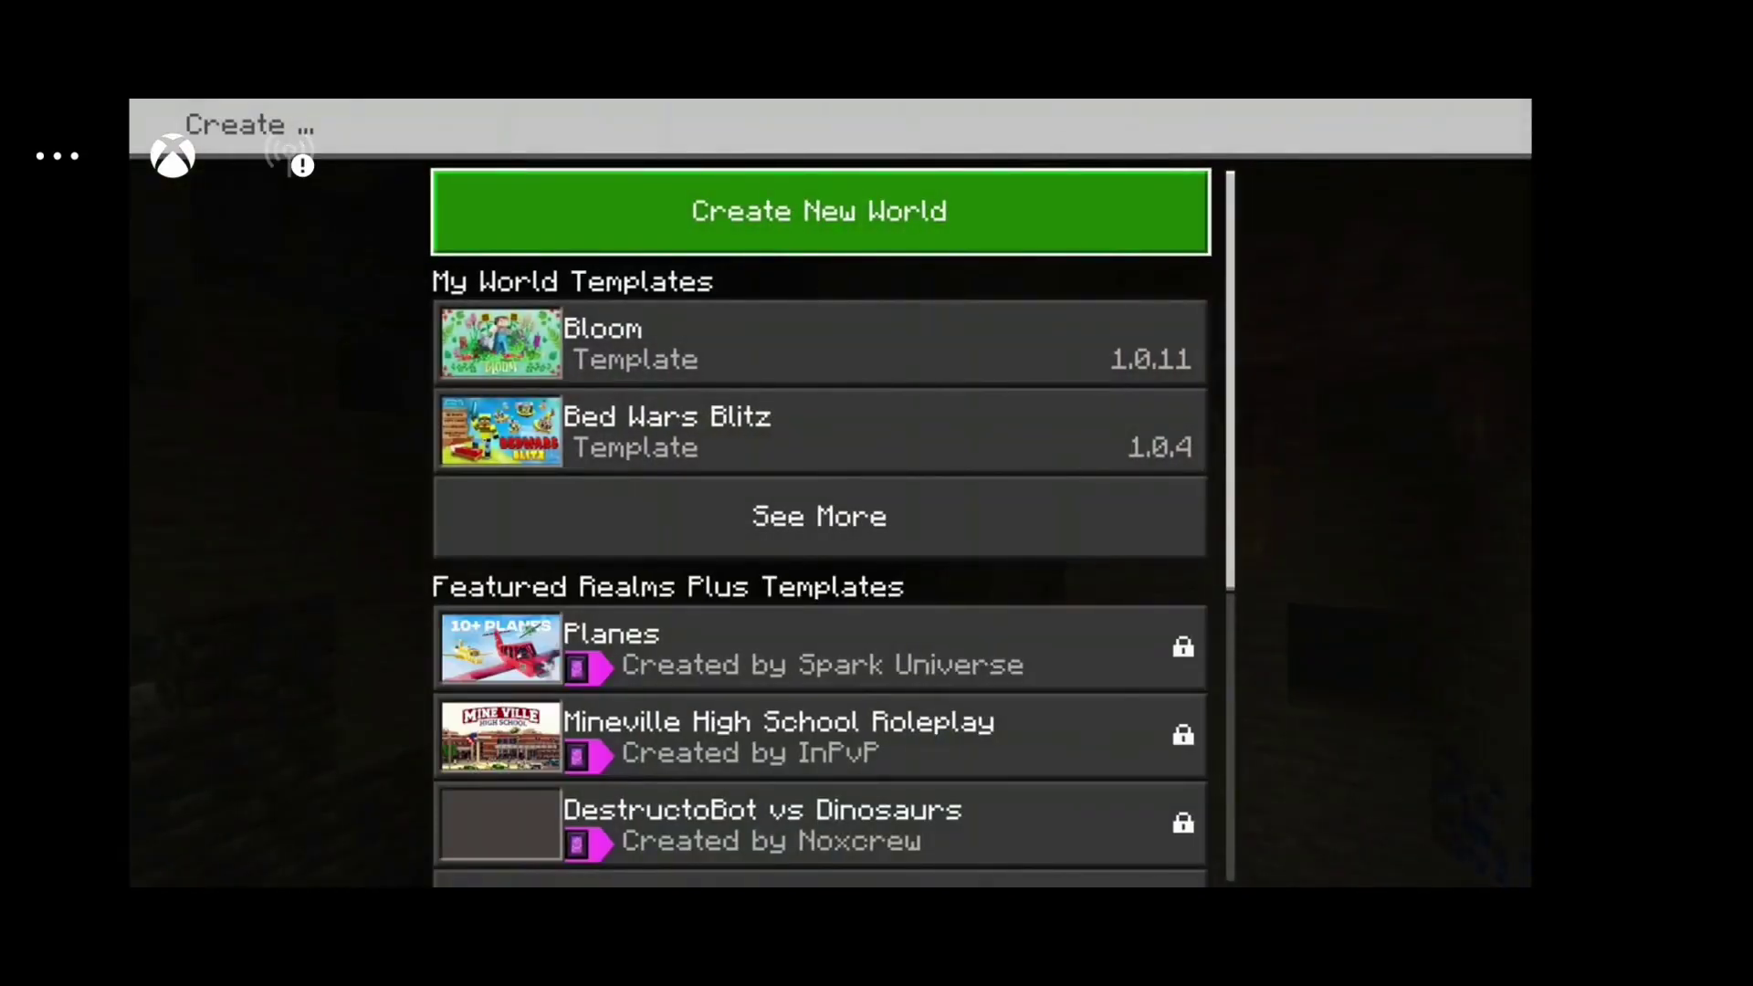
key("Return")
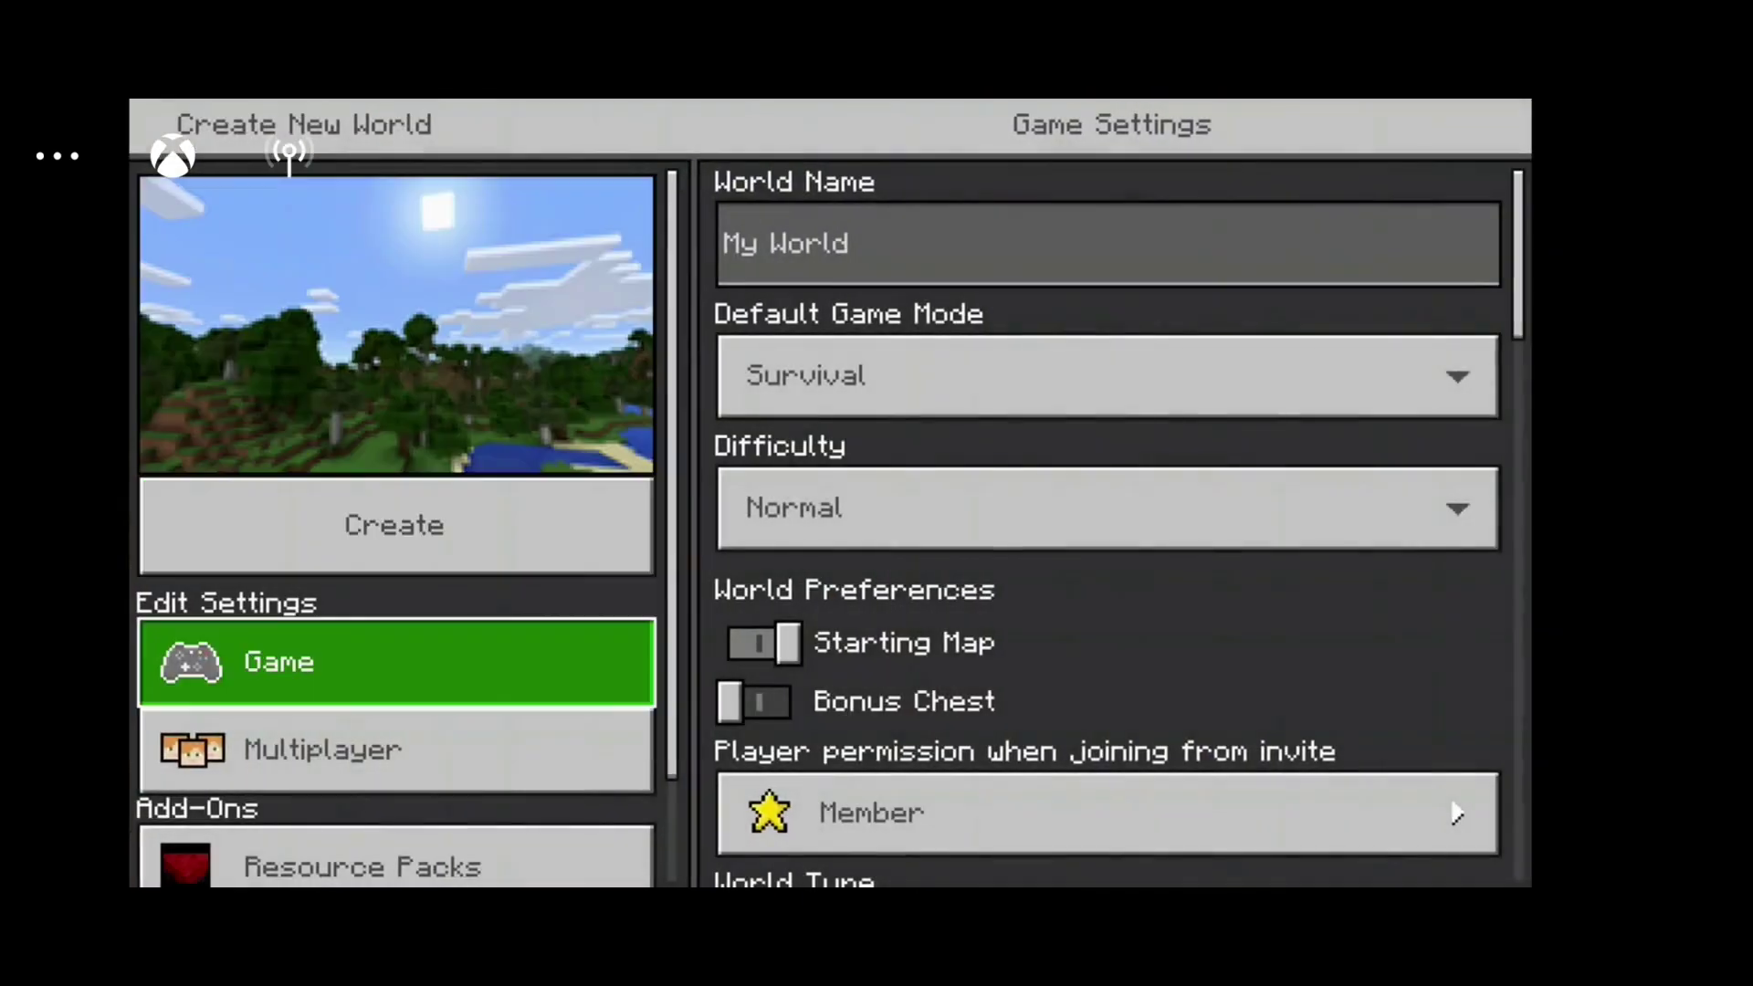
Step: Set Default Game Mode to Creative, accept achievements off, and go to Resource Packs
key("Up")
key("Right")
key("Down")
key("Return")
key("Down")
key("Return")
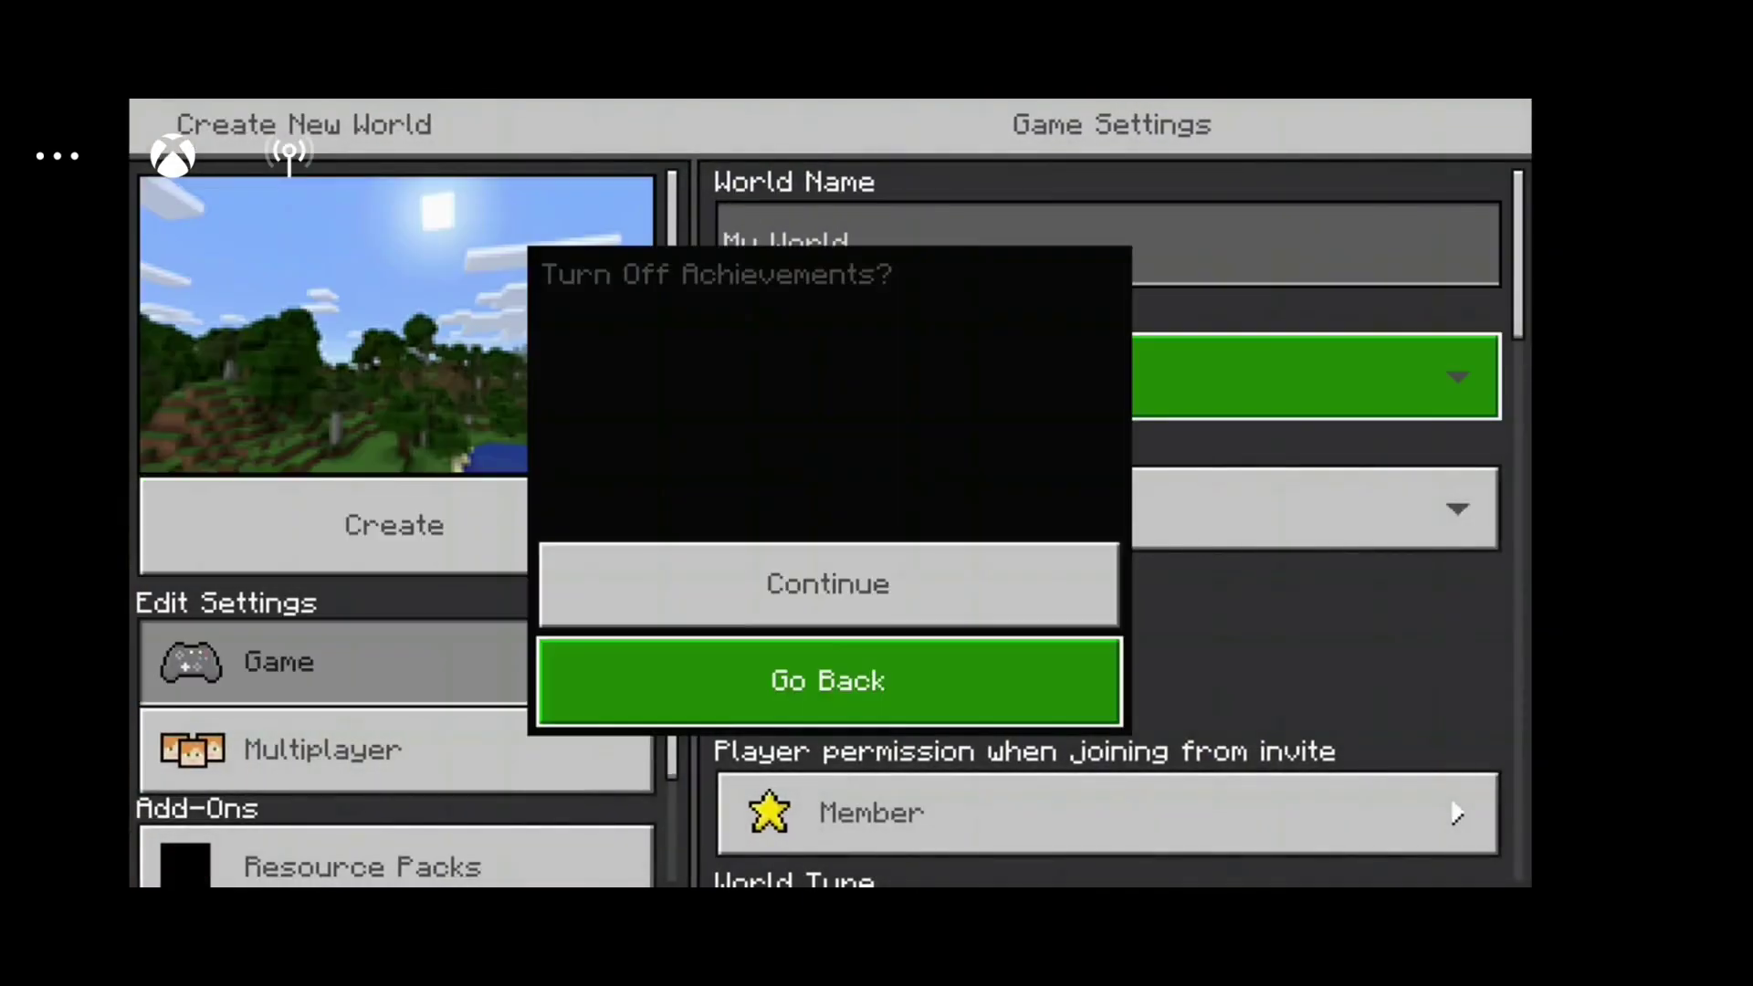
key("Up")
key("Return")
key("Left")
key("Down")
Step: Activate the LuckyBlock add-on from My Packs for this world
key("Down")
key("Right")
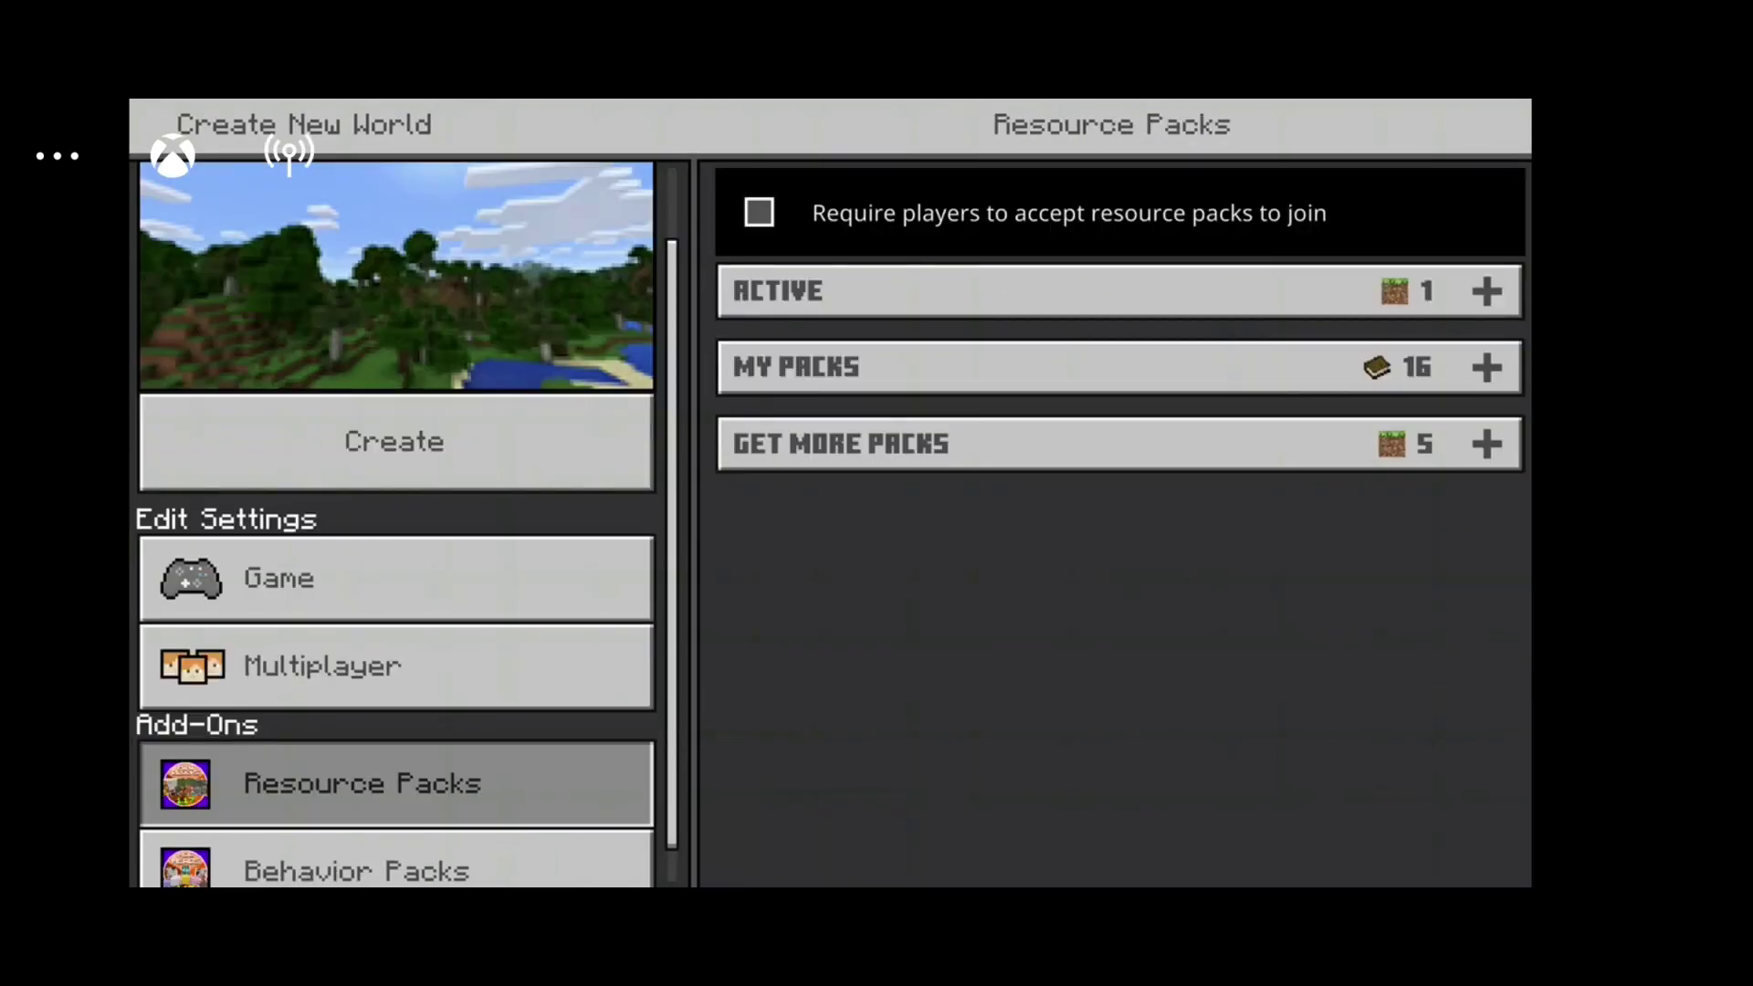
key("Down")
key("Down")
key("Return")
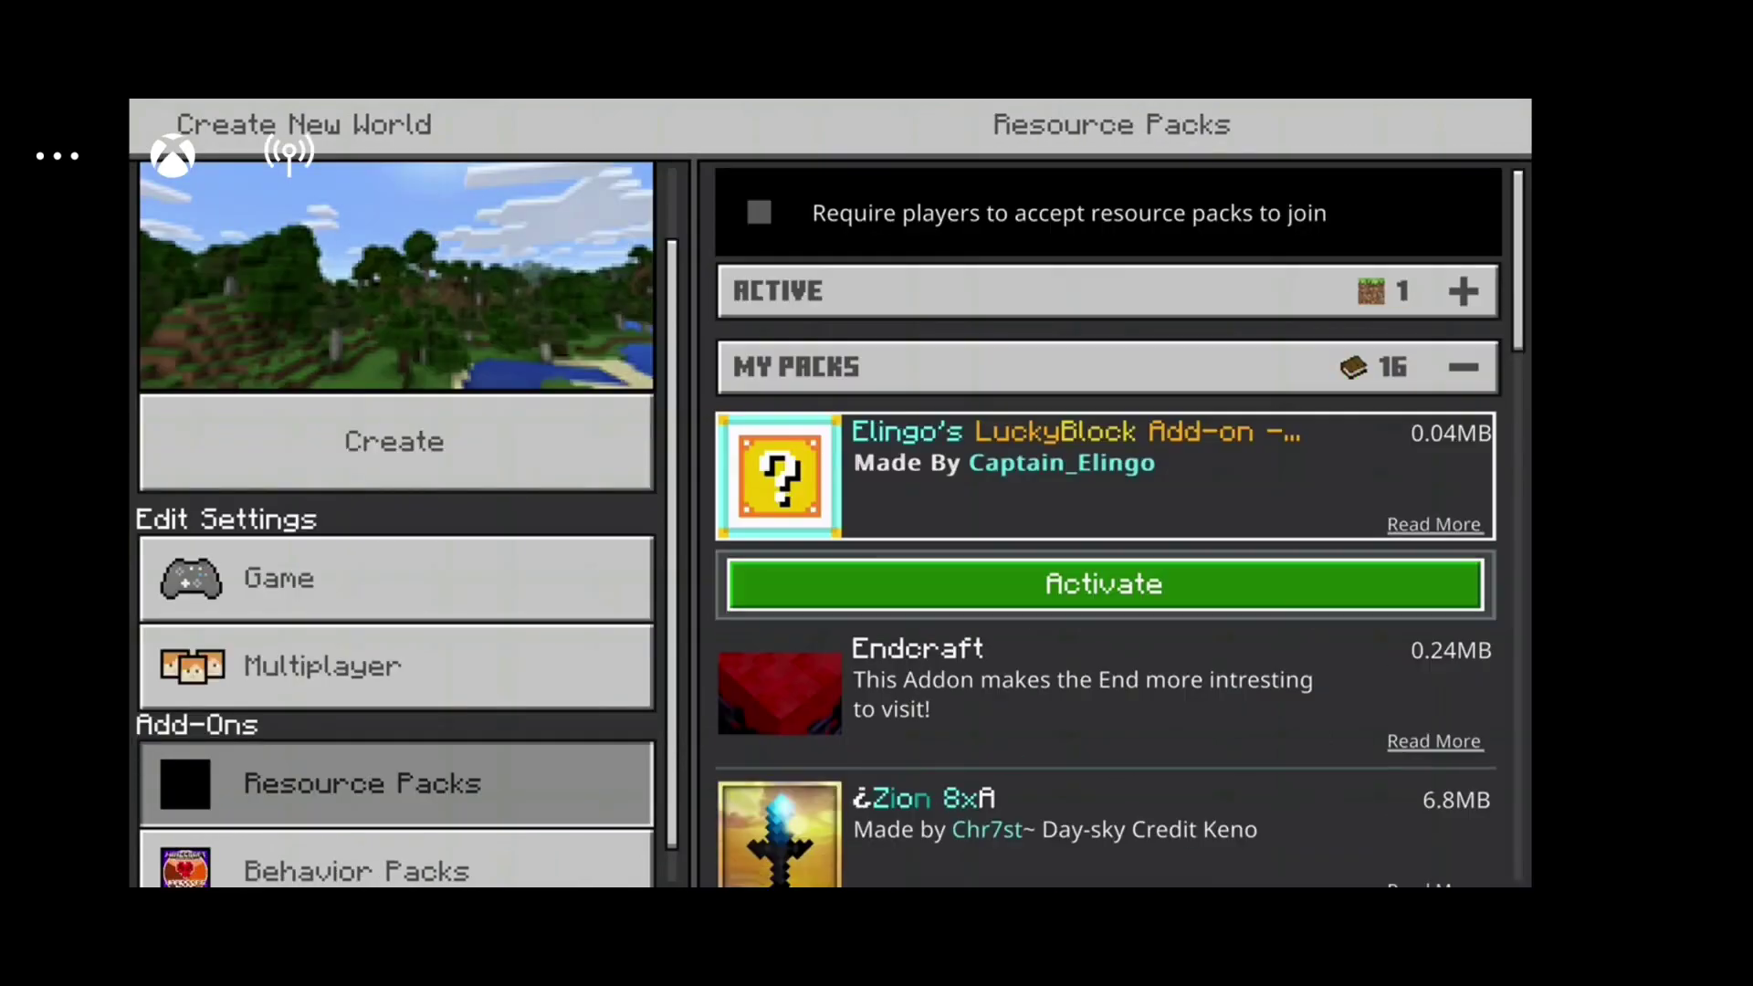
key("Return")
Step: Confirm LuckyBlock under Active Behavior Packs, then return to Game Settings
key("Left")
key("Down")
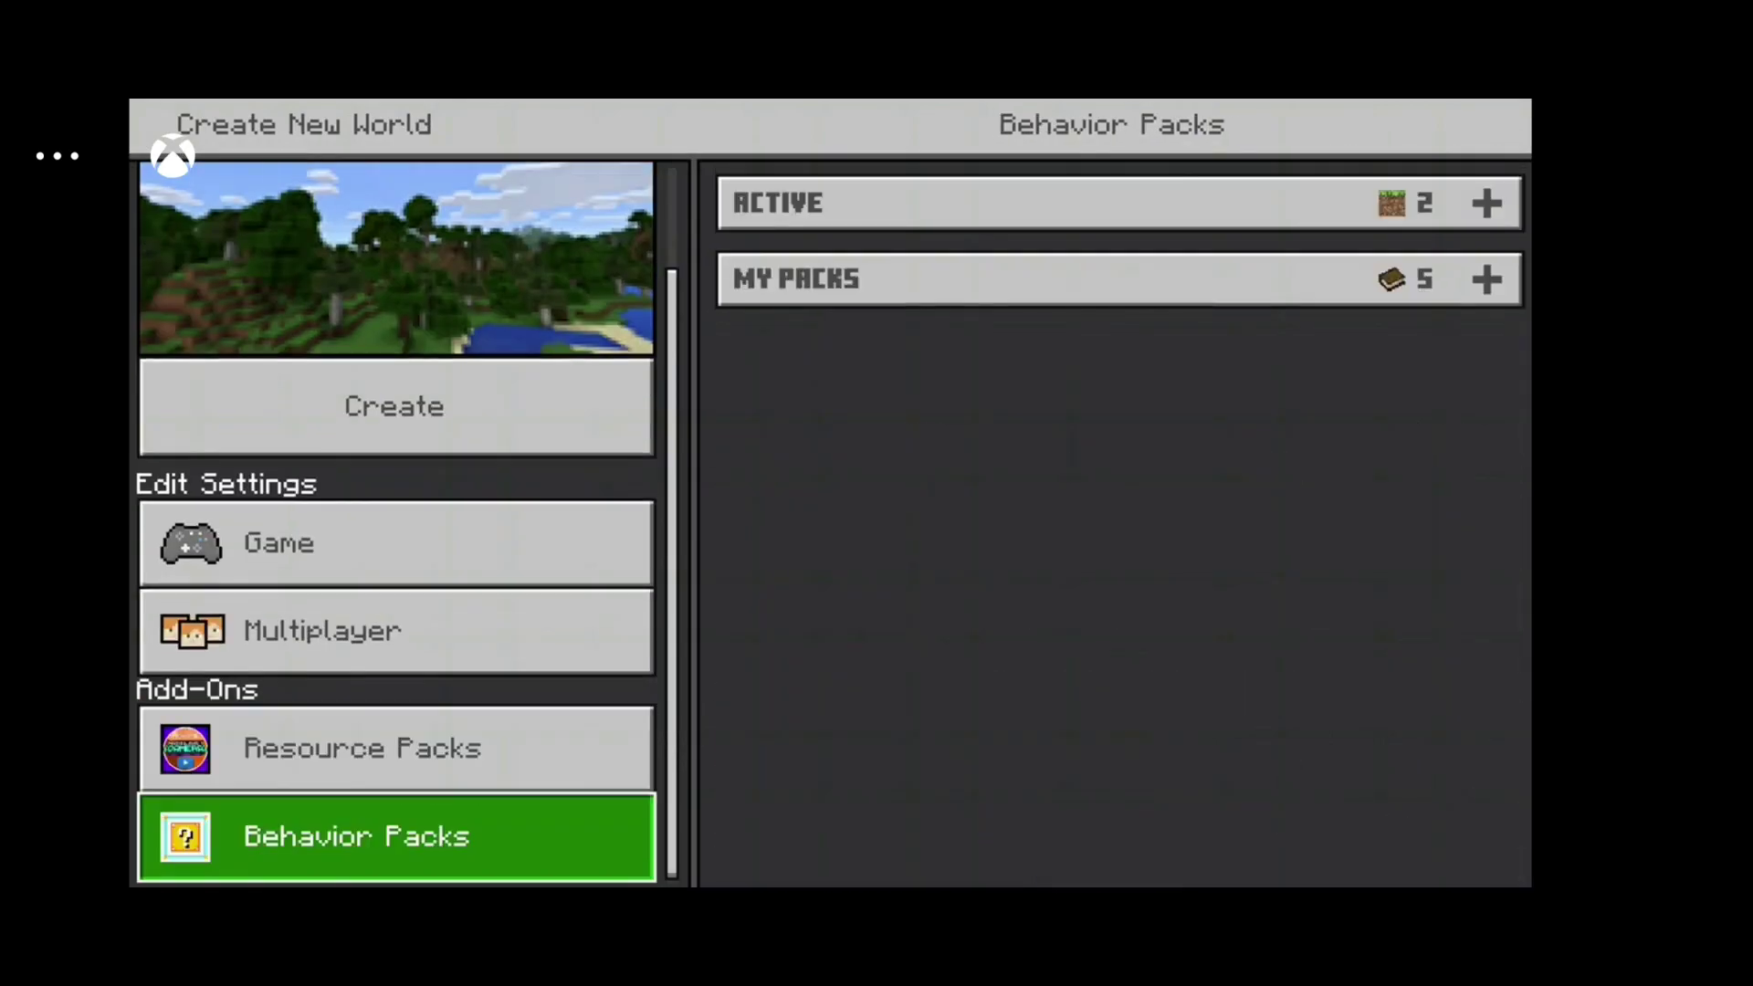
key("Right")
key("Return")
key("Left")
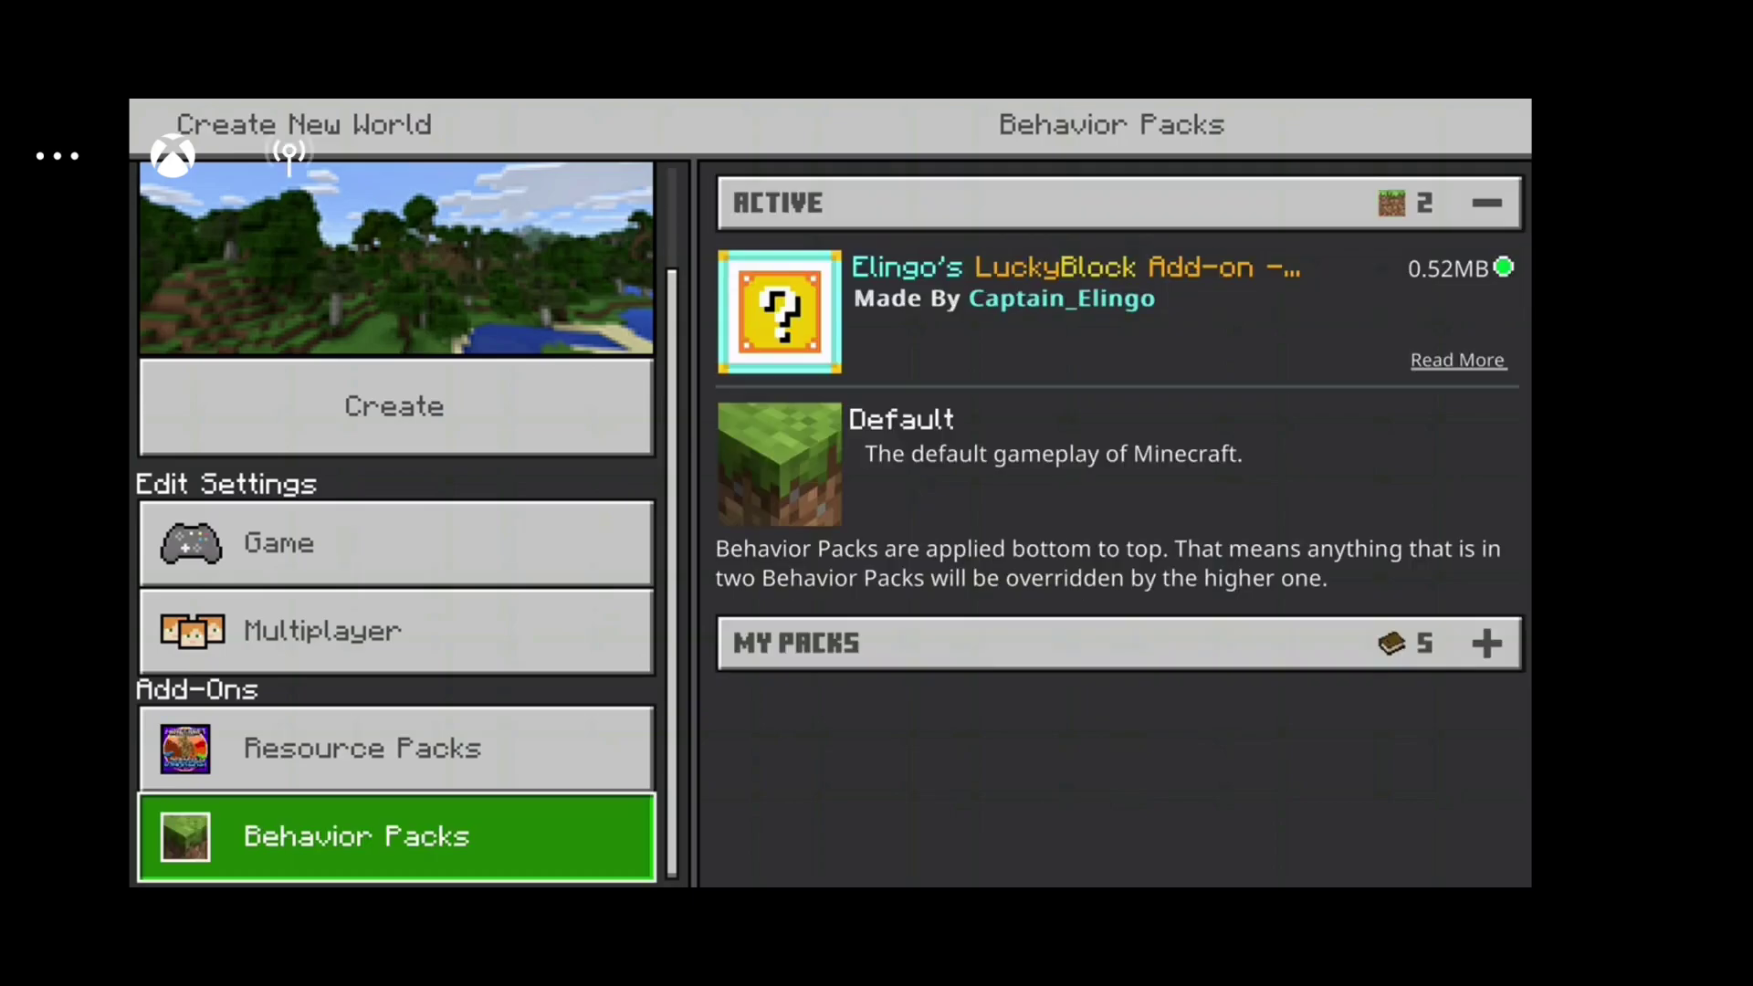
key("Up")
key("Up")
key("Up")
key("Down")
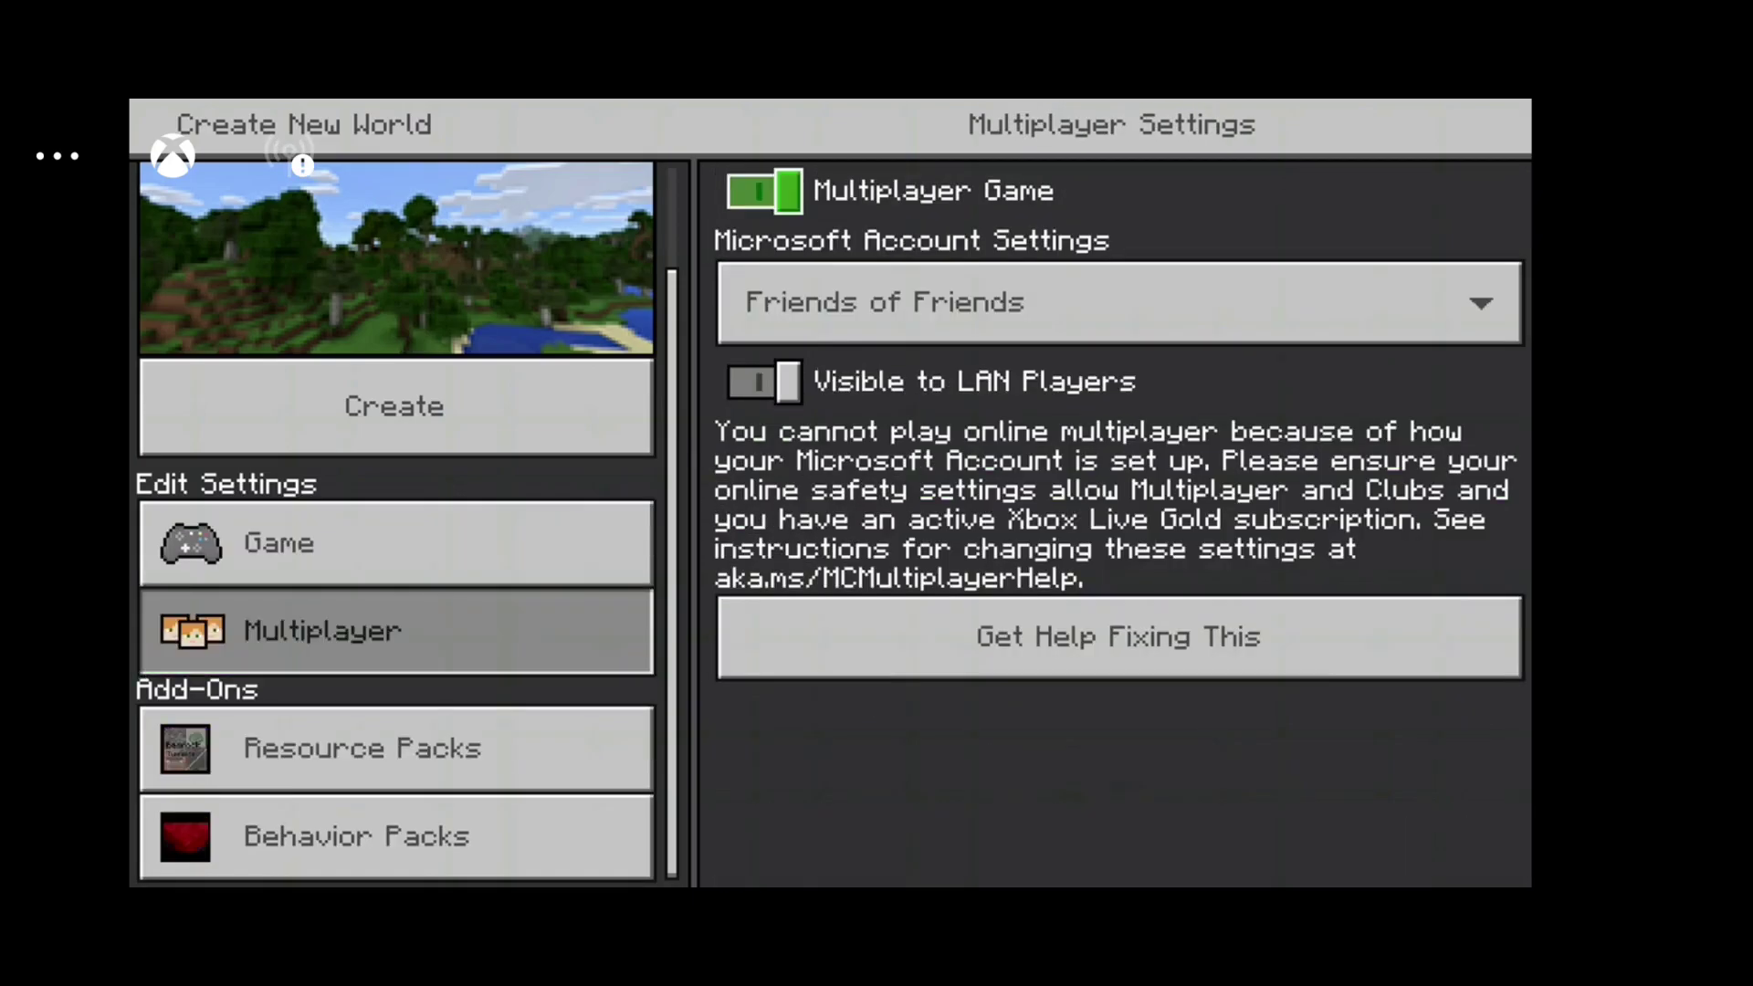
key("Up")
key("Right")
key("Down")
key("Down")
key("Down")
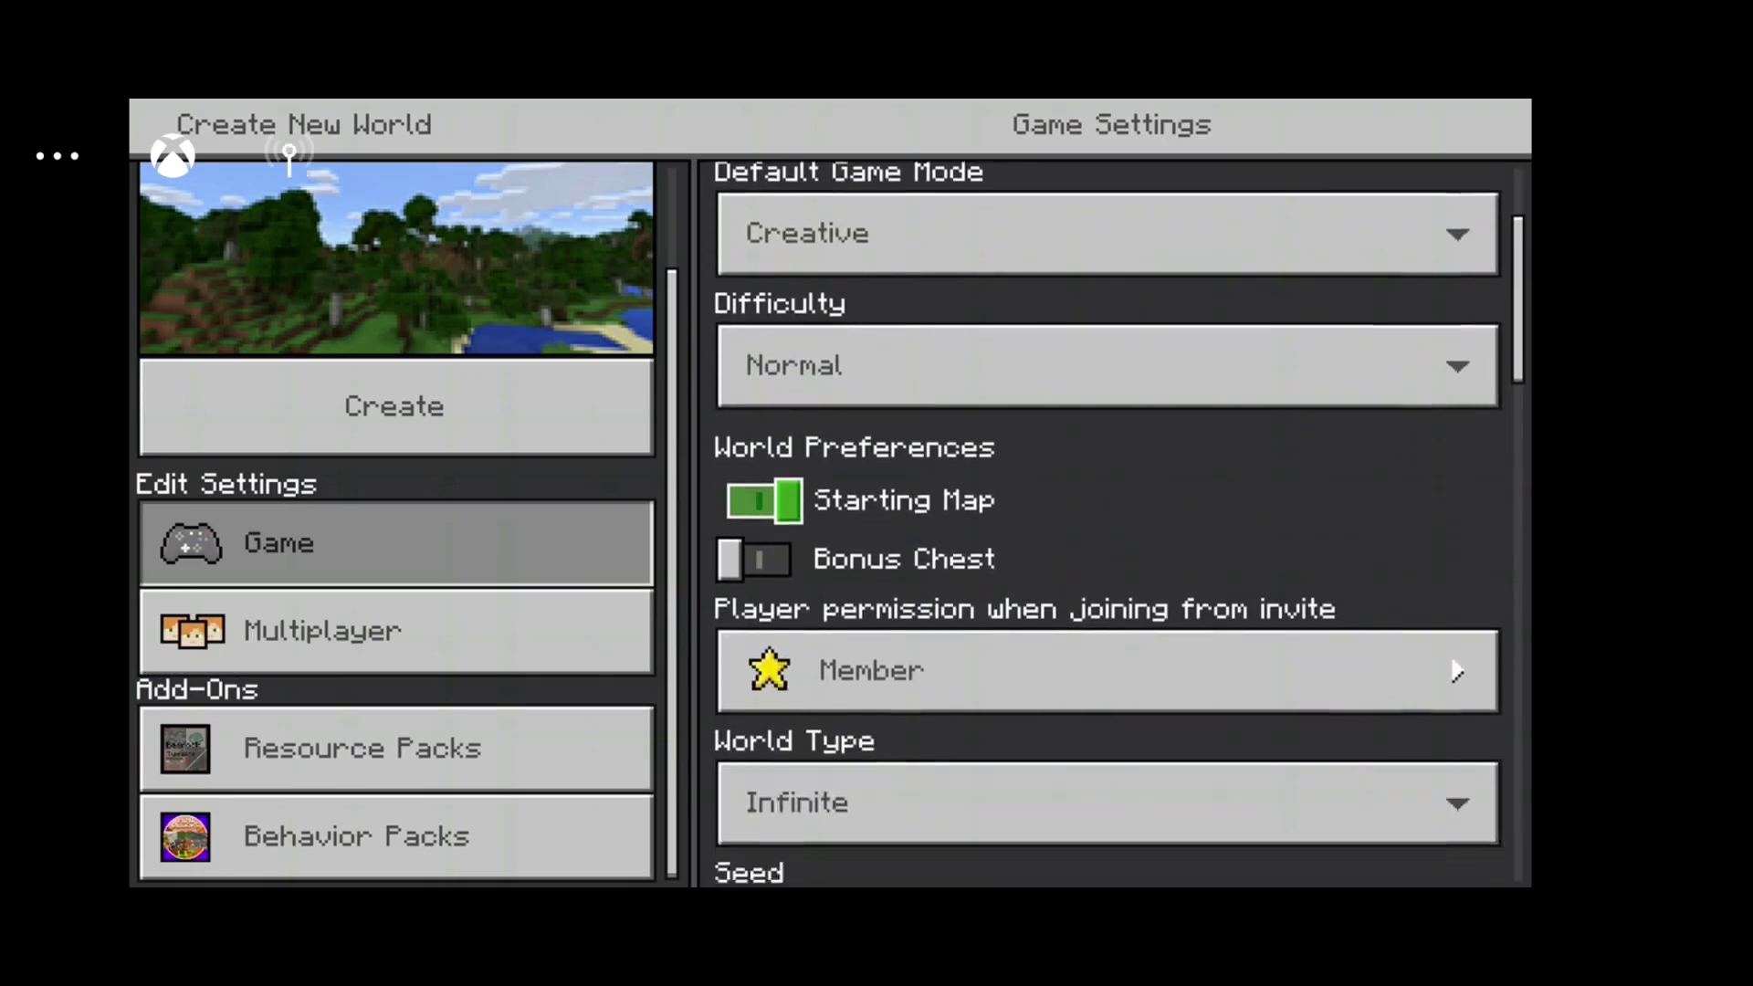
Step: Enable Experiments, including Holiday Creator Features and Creation of Custom Biomes
key("Down")
key("Down")
key("Down")
key("Down")
key("Down")
key("Down")
key("Down")
key("Down")
key("Down")
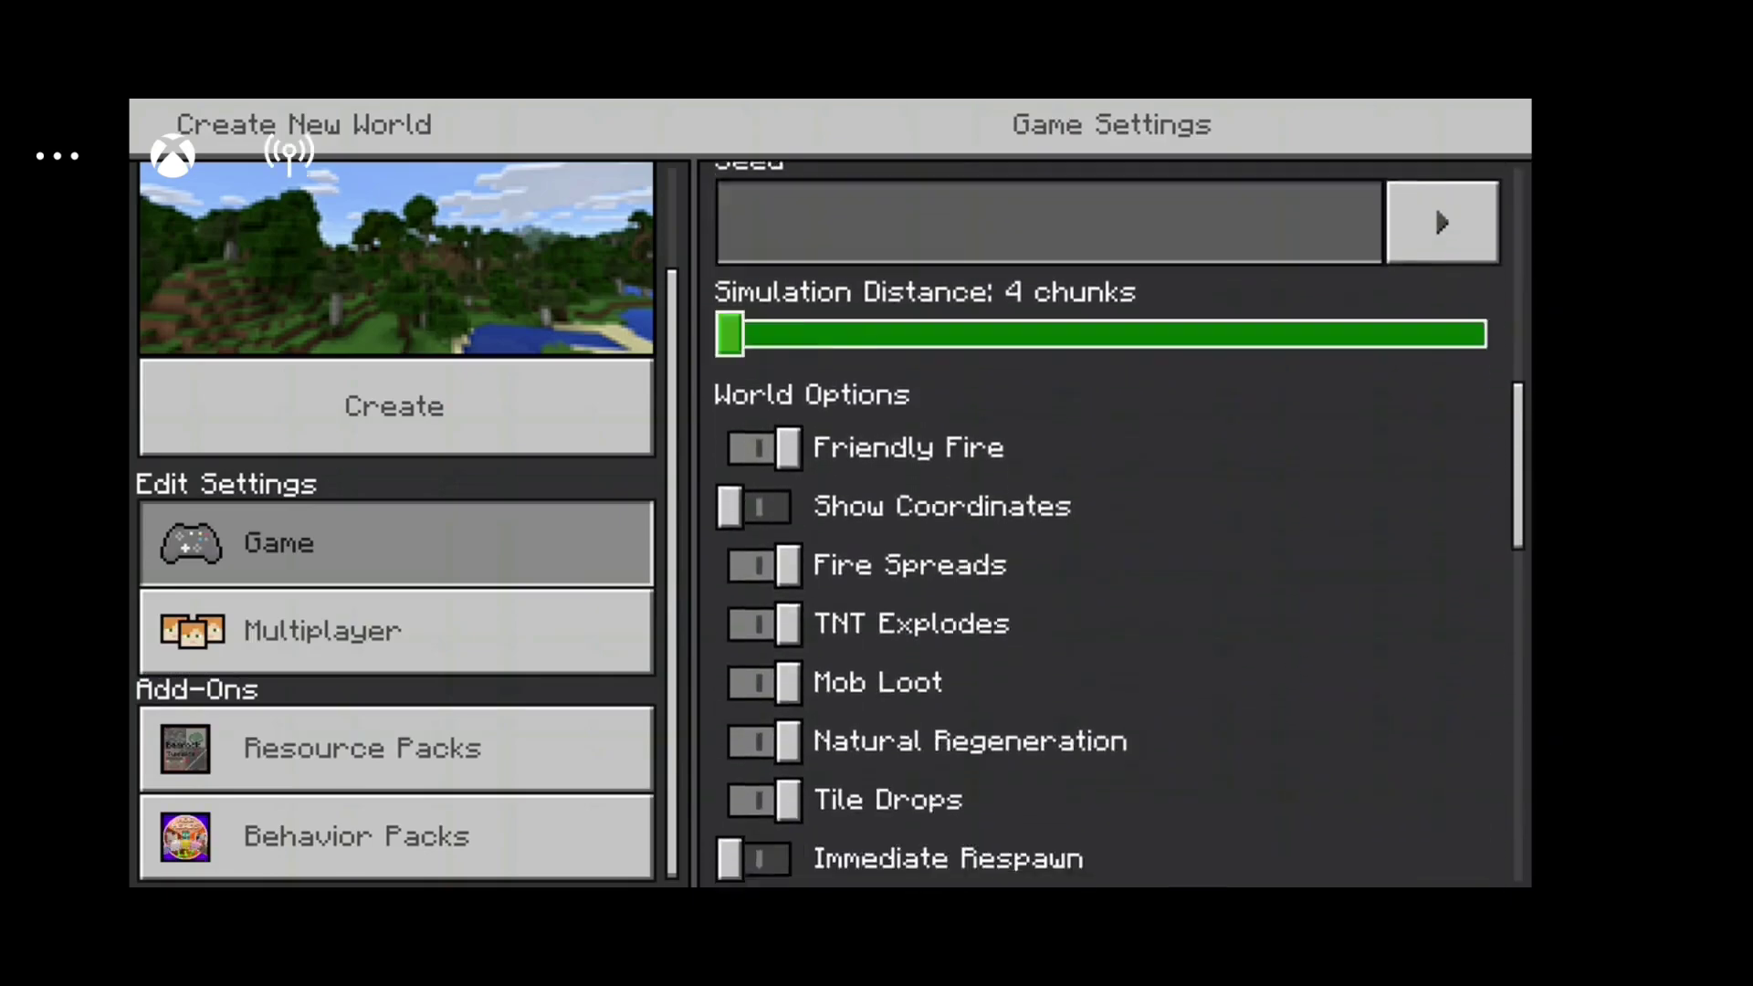
key("Down")
key("Down")
key("Down")
key("Down")
key("Down")
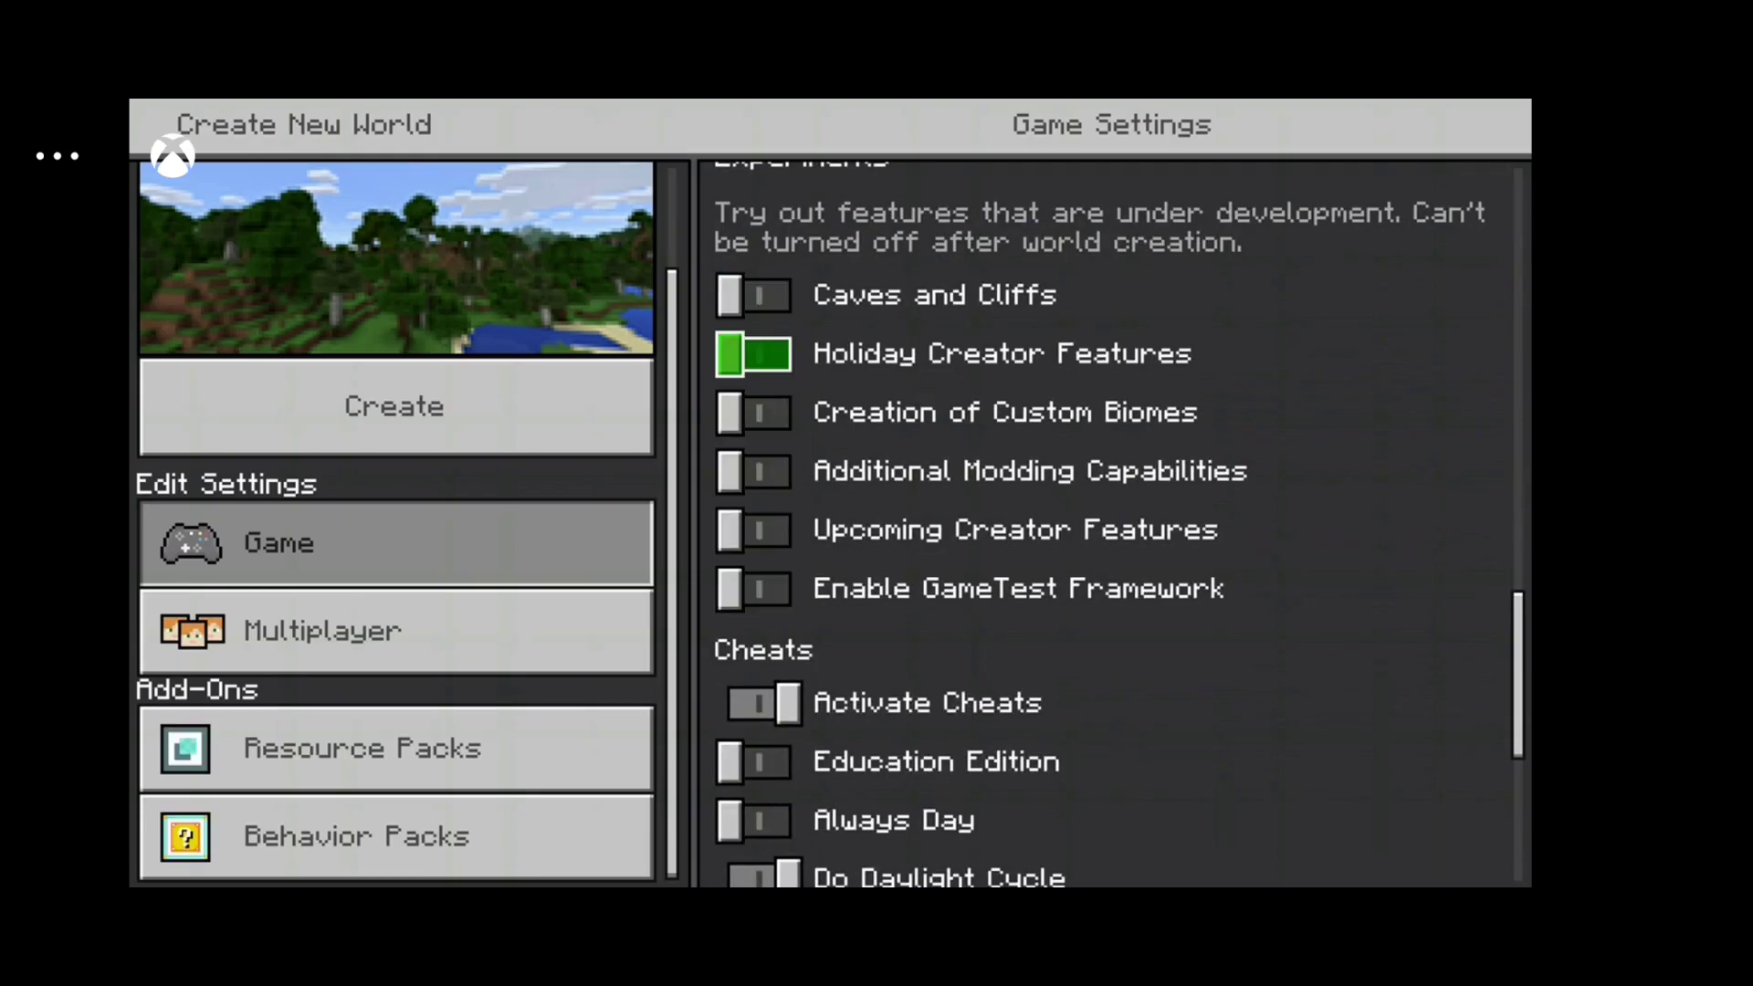
key("Return")
key("Up")
key("Return")
key("Down")
key("Return")
key("Down")
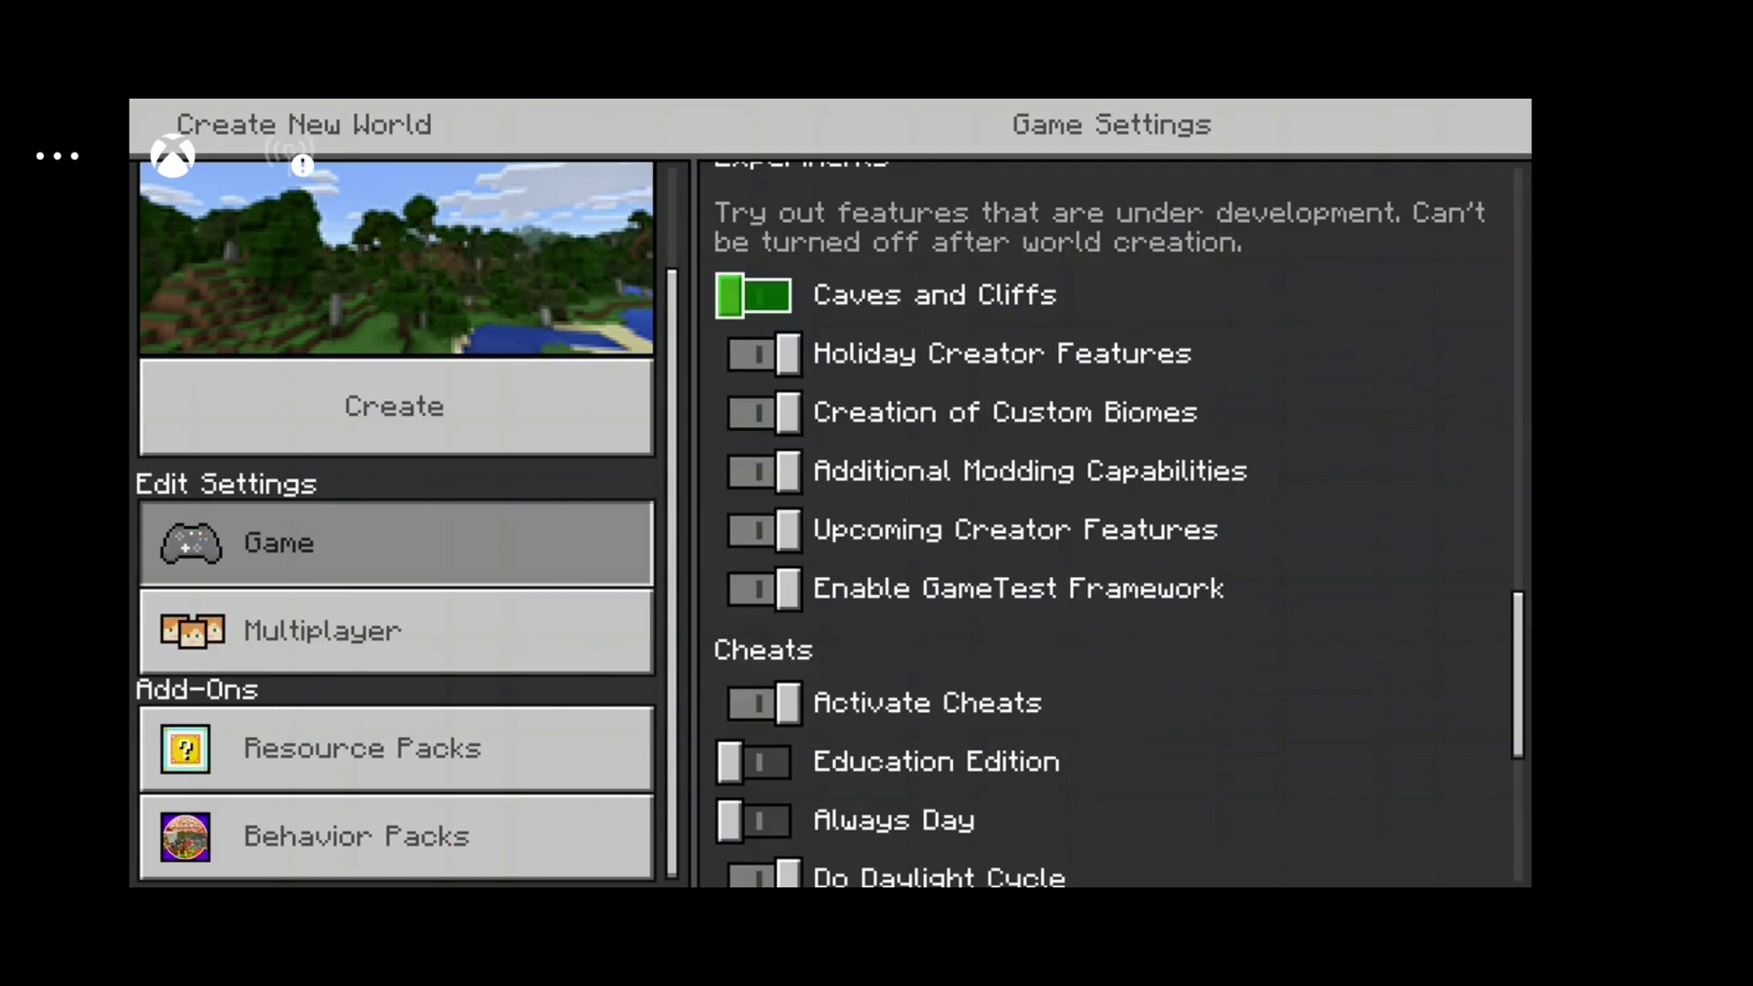
key("Down")
key("Down")
key("Down")
Step: Create the new world
key("Left")
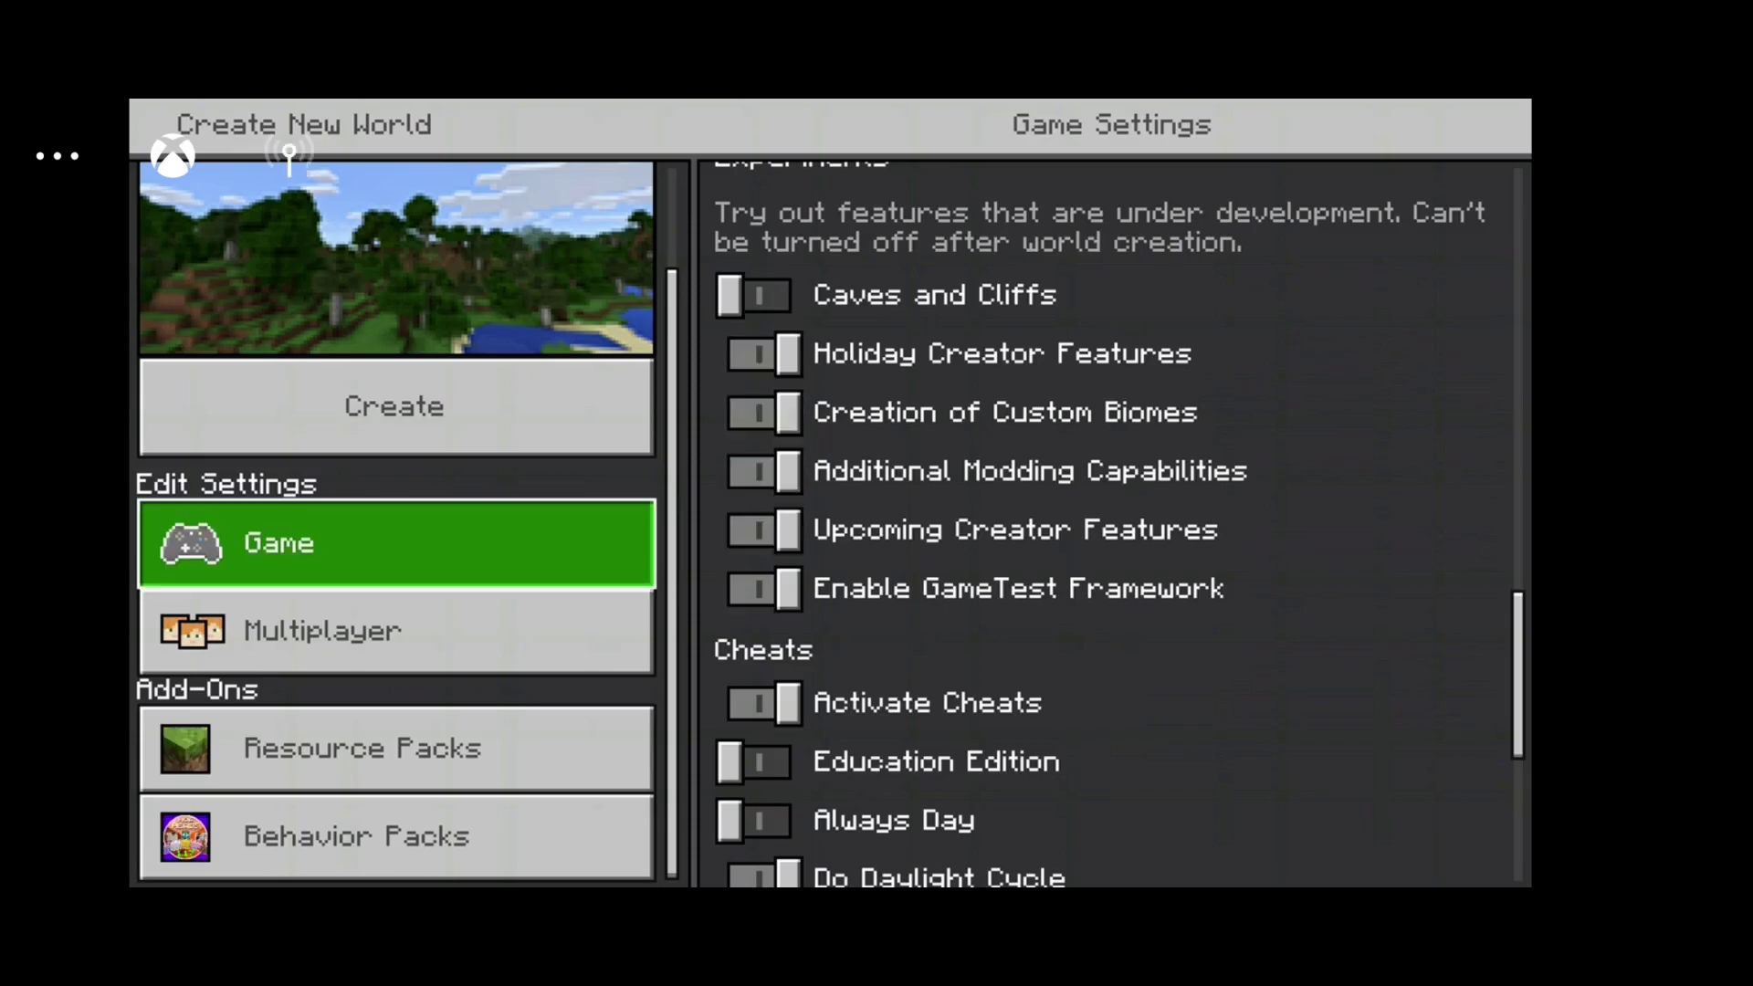
key("Up")
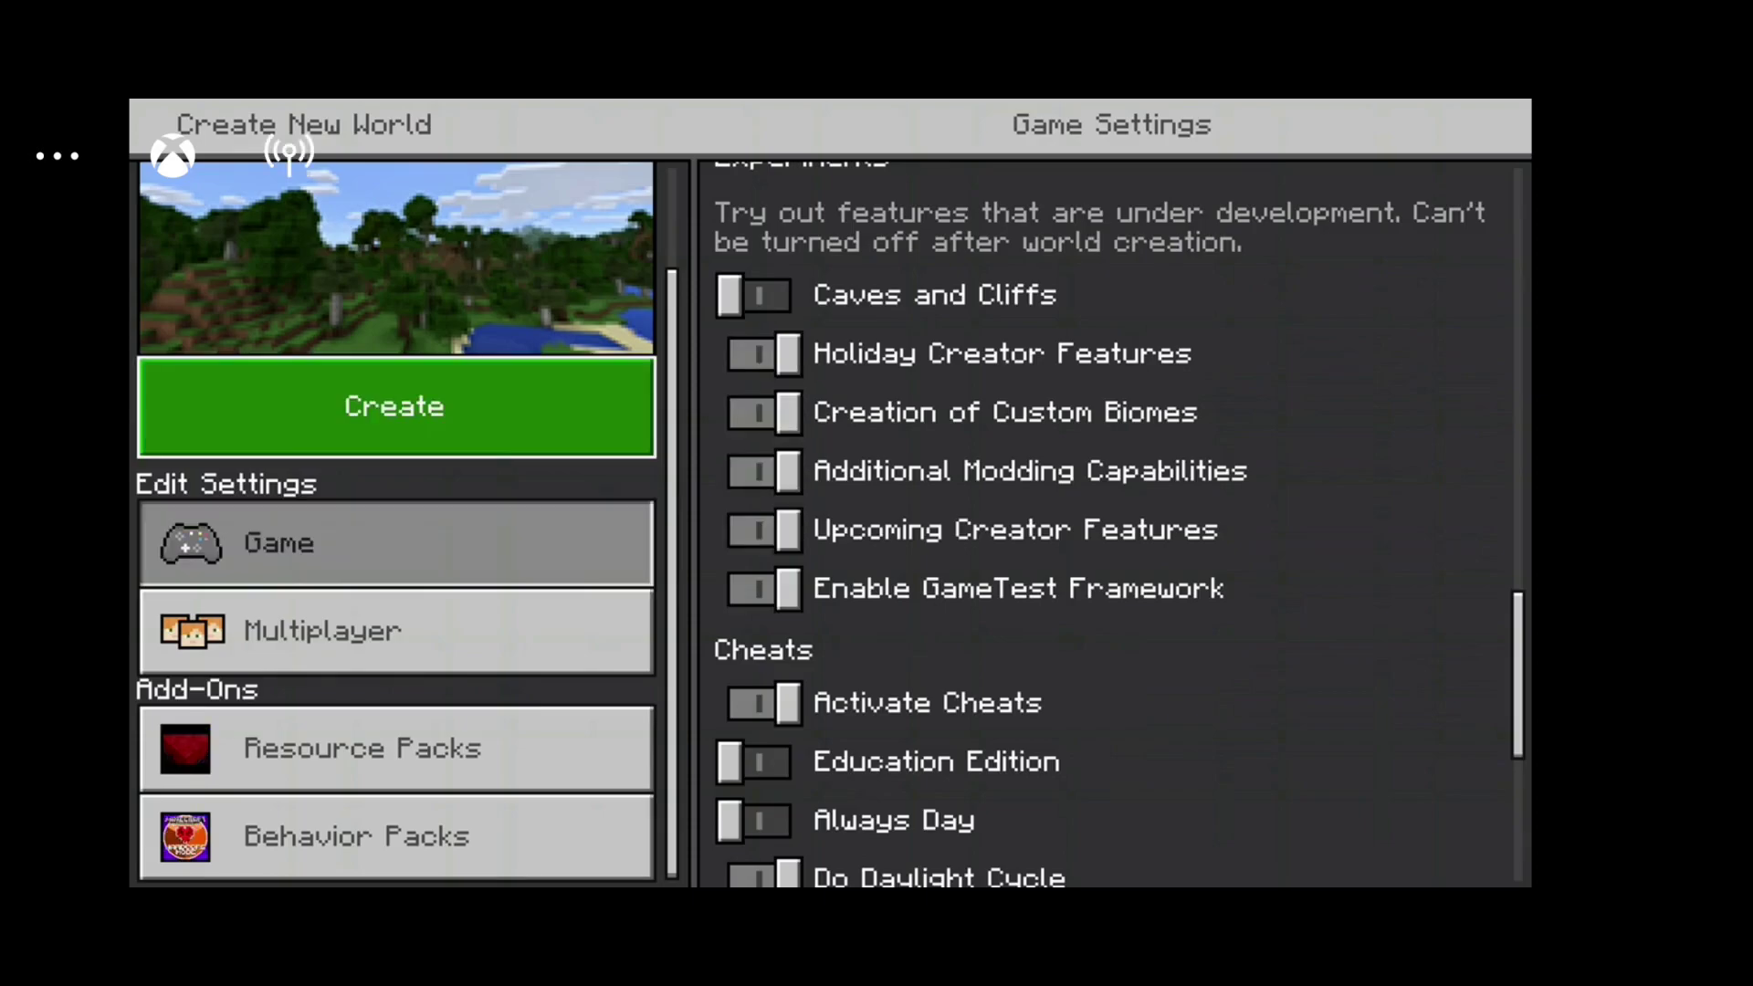
key("Return")
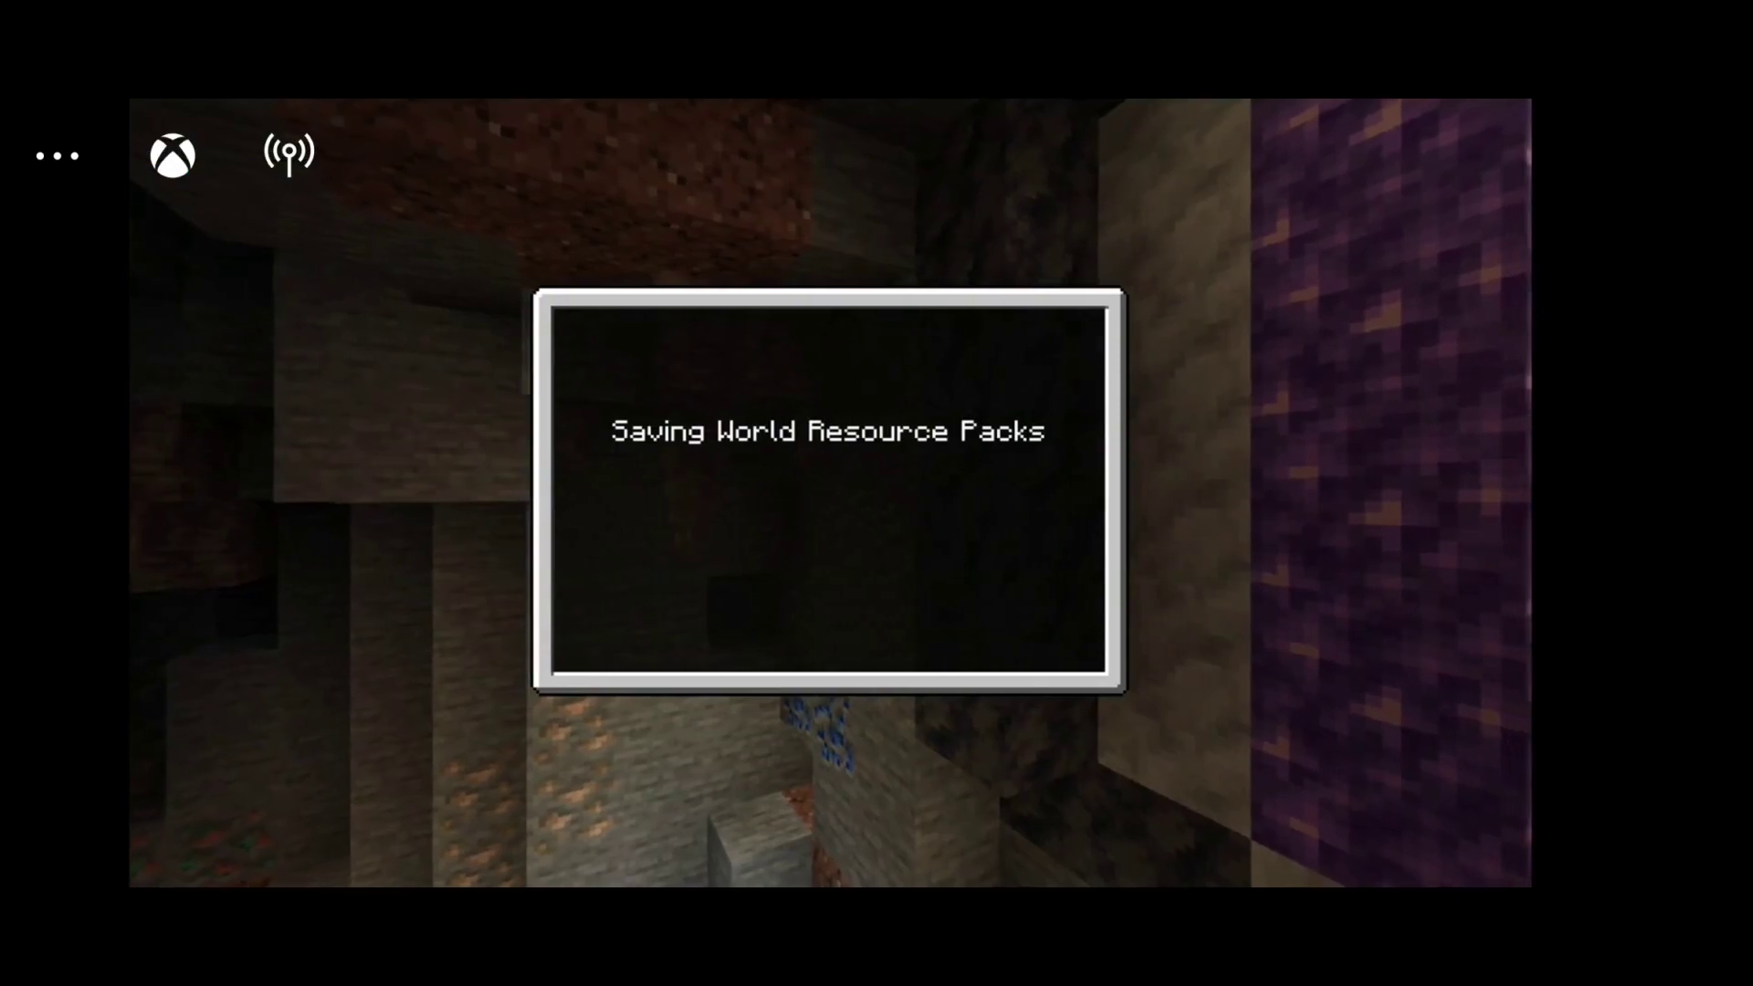